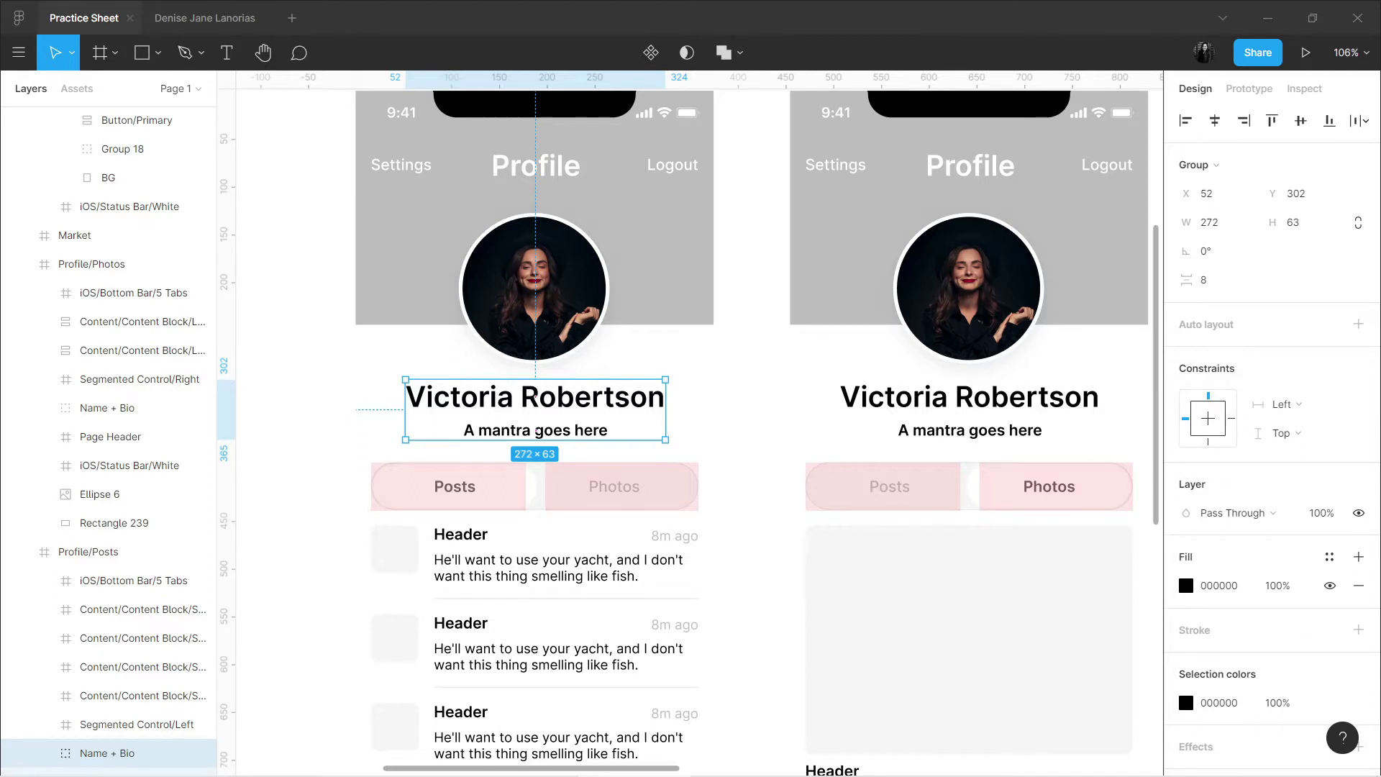
# Clear the selection, then select the Profile/Posts frame and its Name + Bio group
pyautogui.click(299, 478)
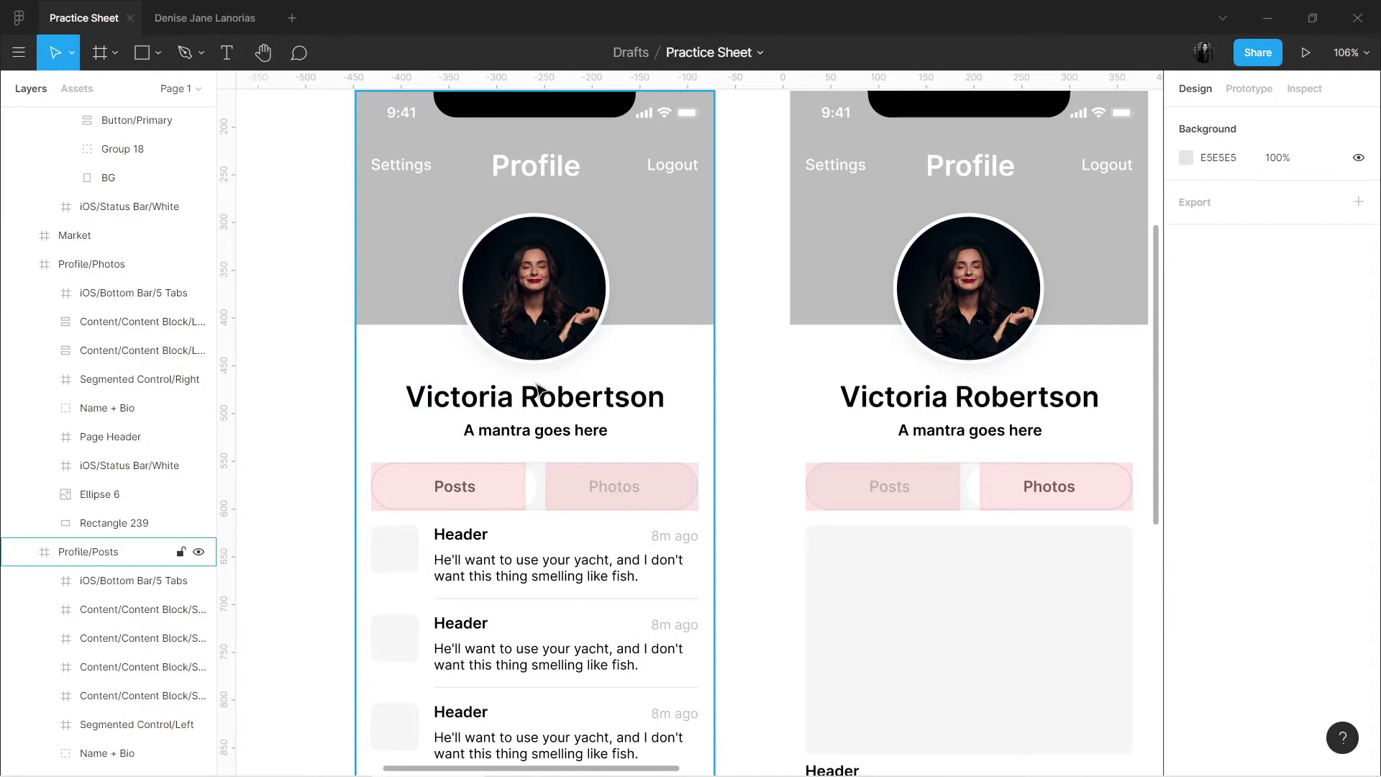
pyautogui.scroll(1, 529, 422)
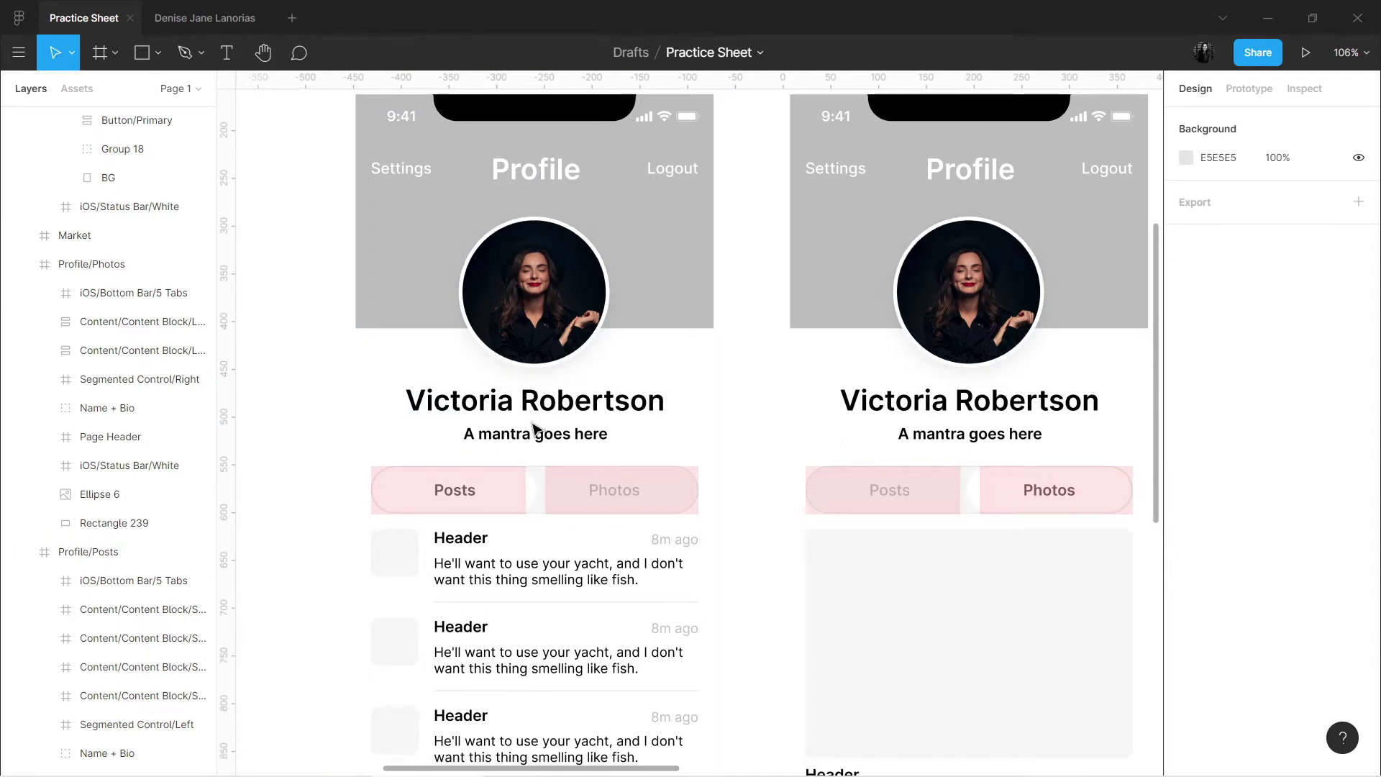
pyautogui.scroll(-2, 533, 429)
pyautogui.scroll(4, 536, 431)
pyautogui.scroll(-3, 536, 431)
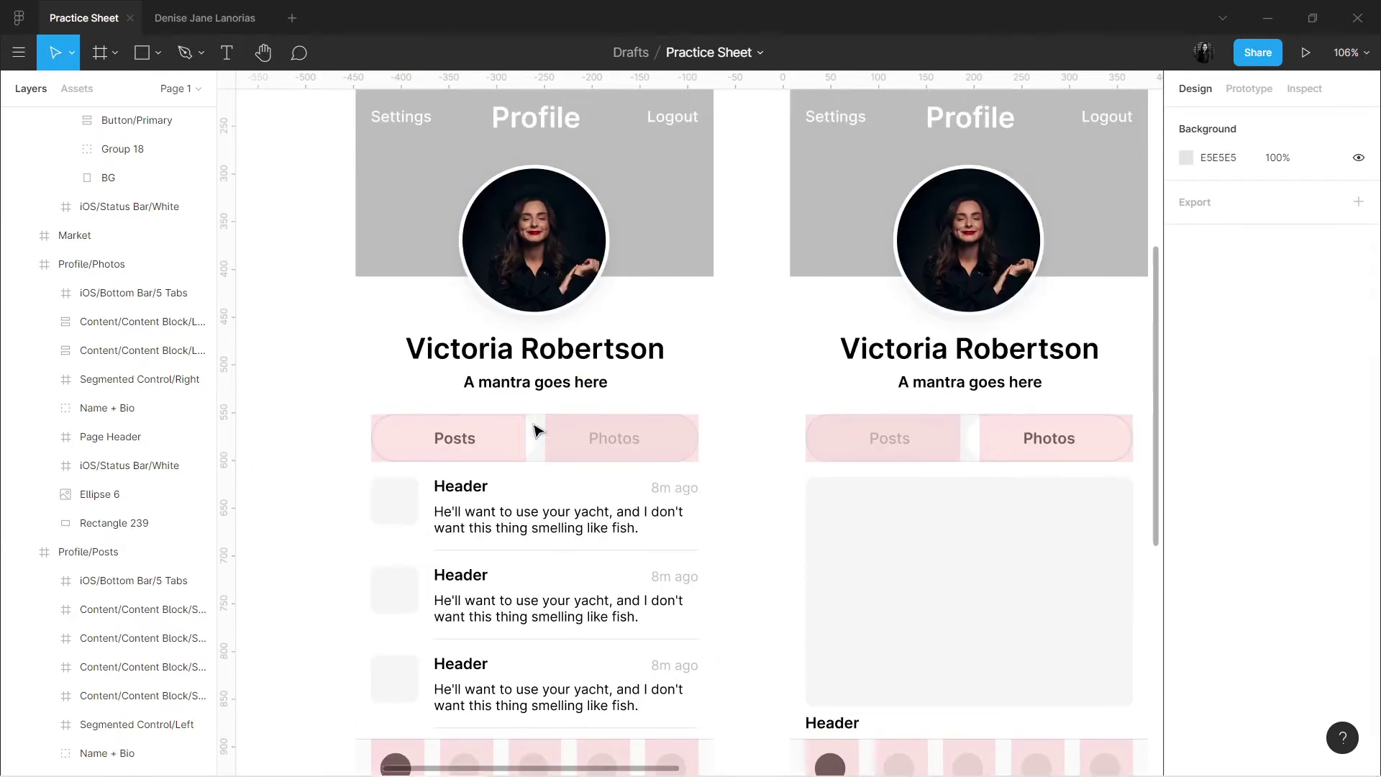
pyautogui.click(591, 391)
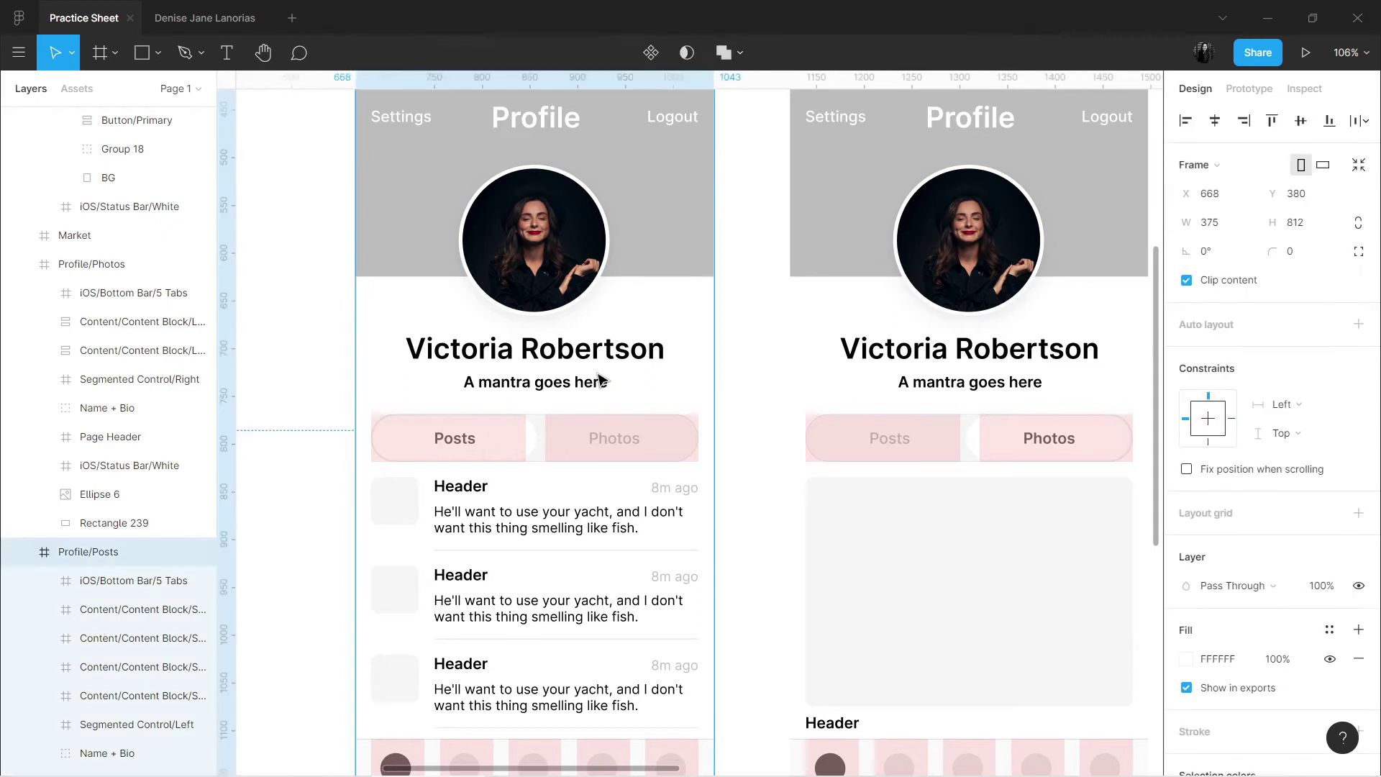
pyautogui.click(605, 361)
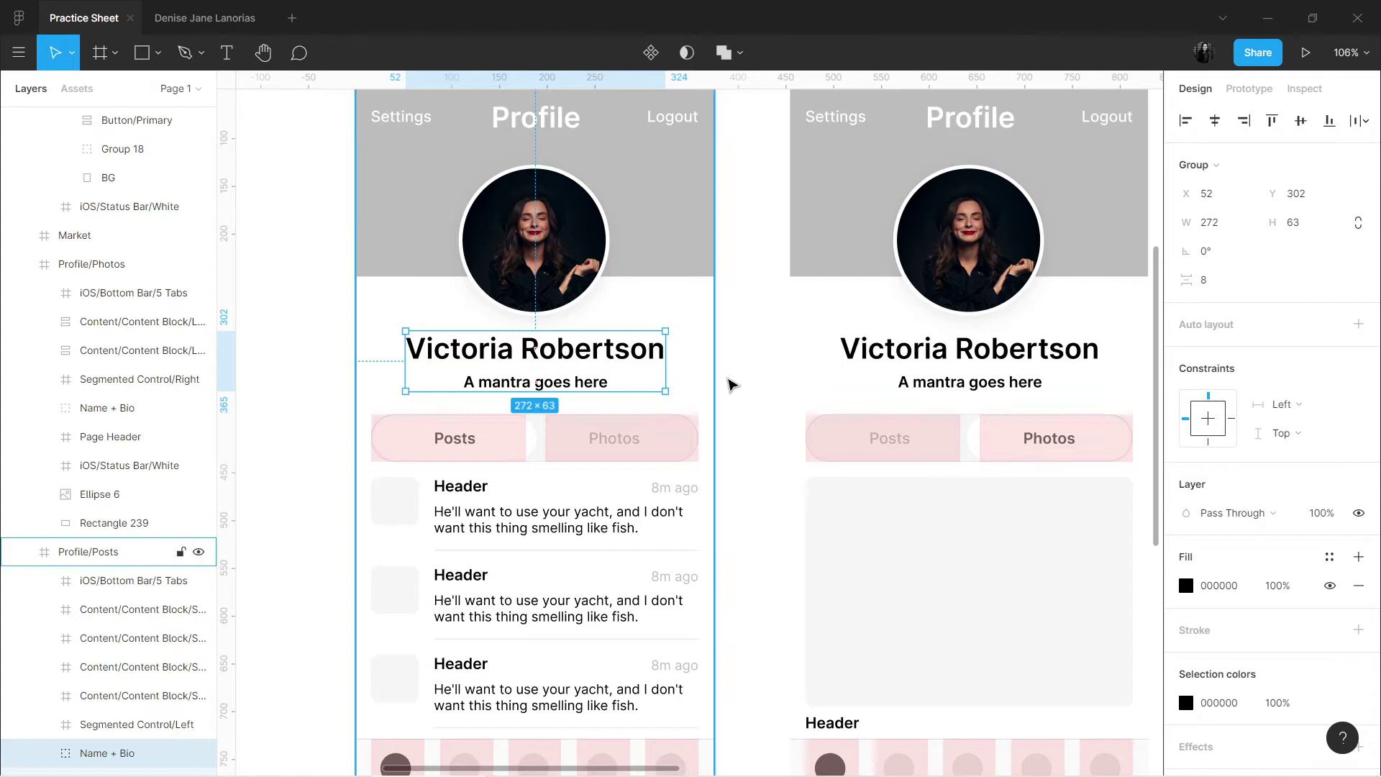
# Search the name's font list for Proxima Nova, keep Inter, and switch to Chrome
pyautogui.doubleClick(573, 349)
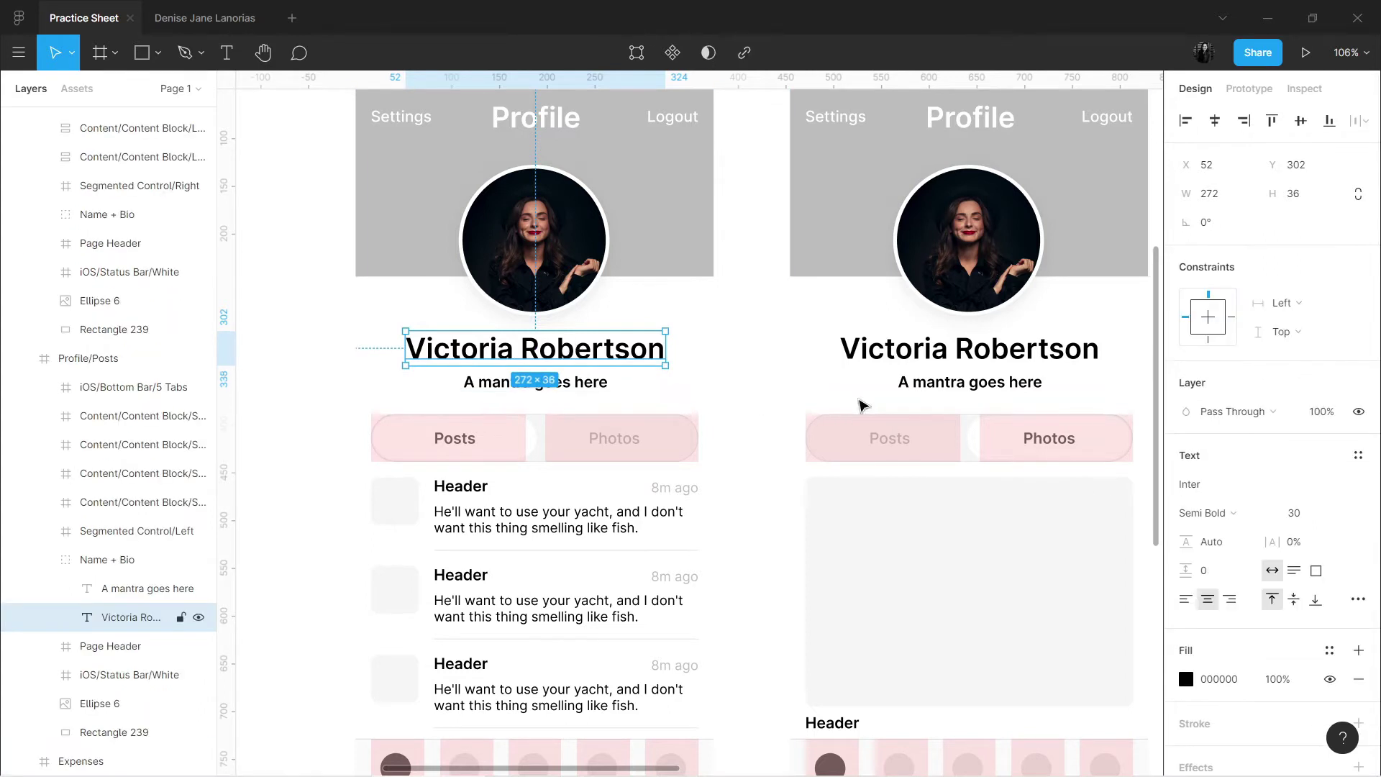
pyautogui.click(1235, 489)
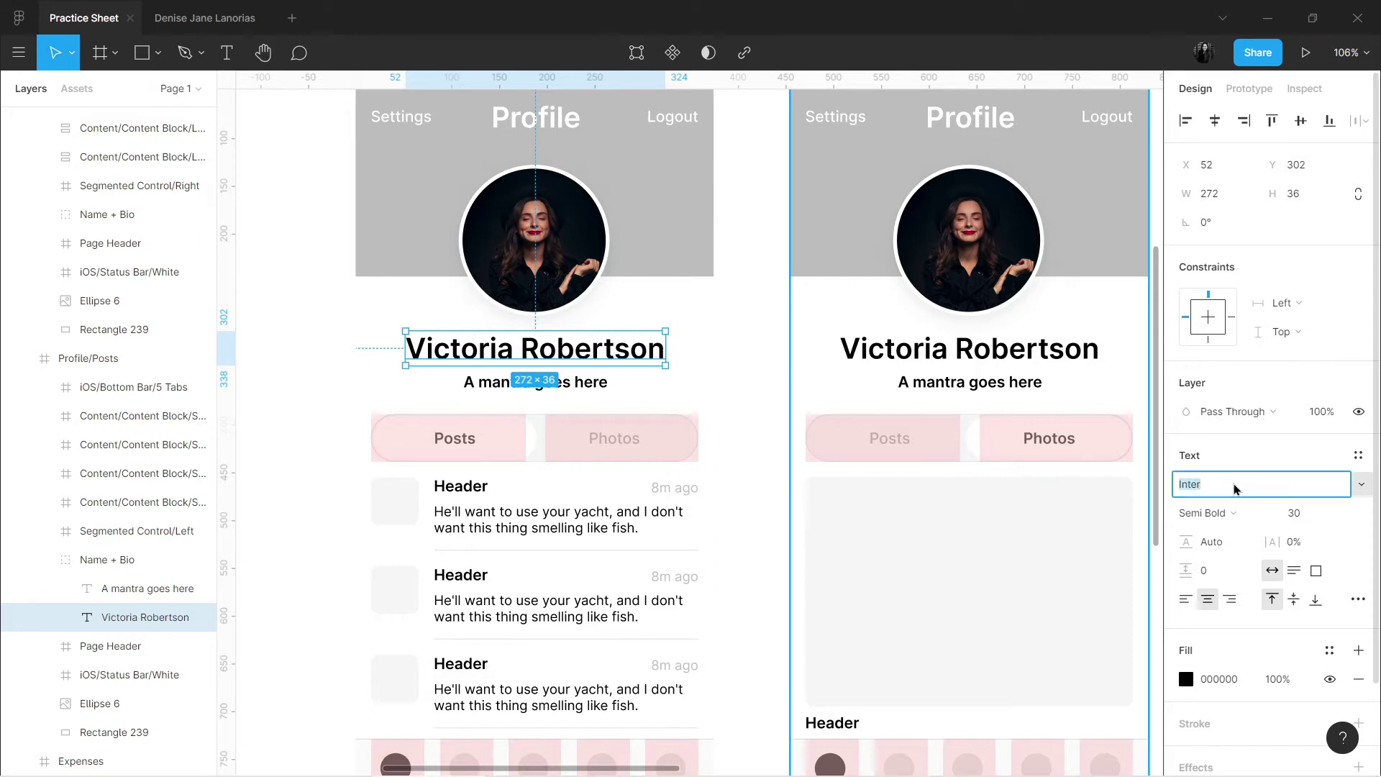
pyautogui.click(1360, 488)
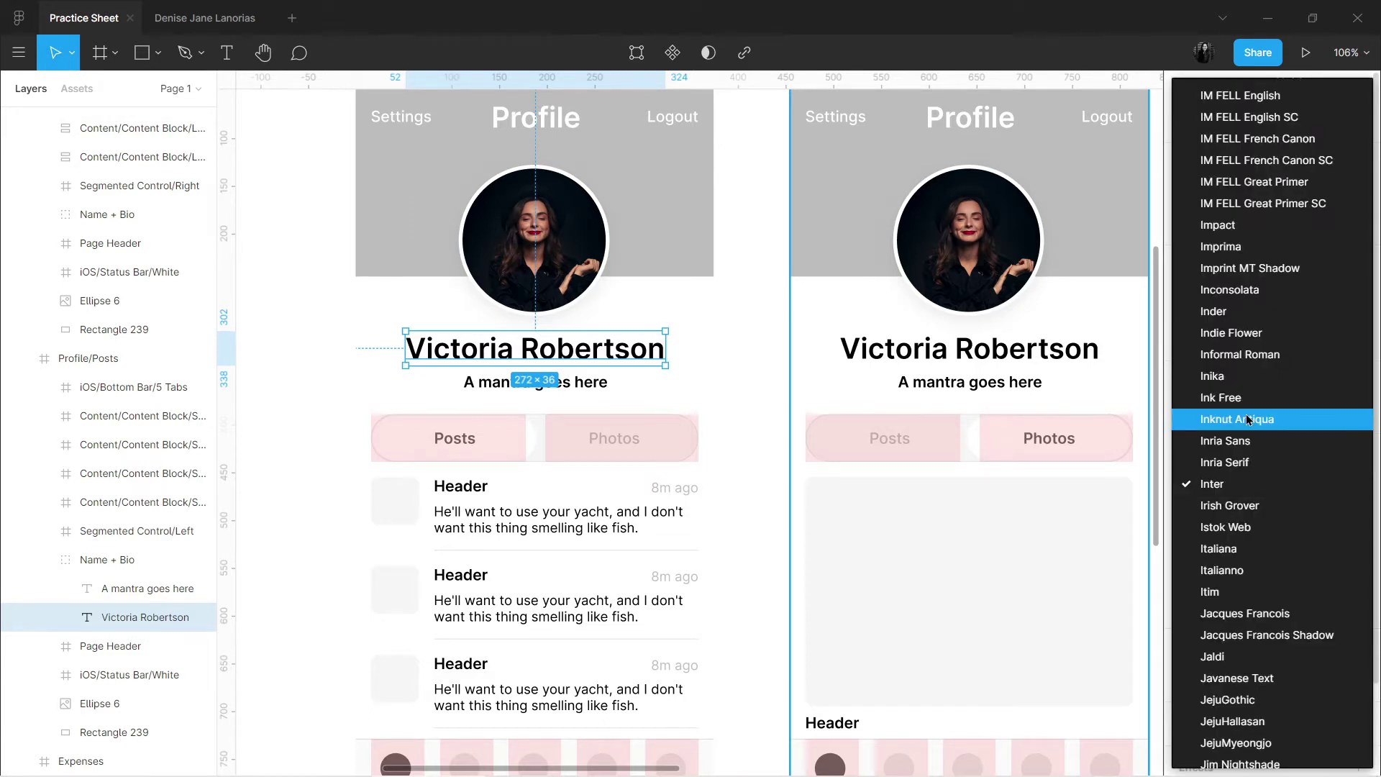
pyautogui.write('pro')
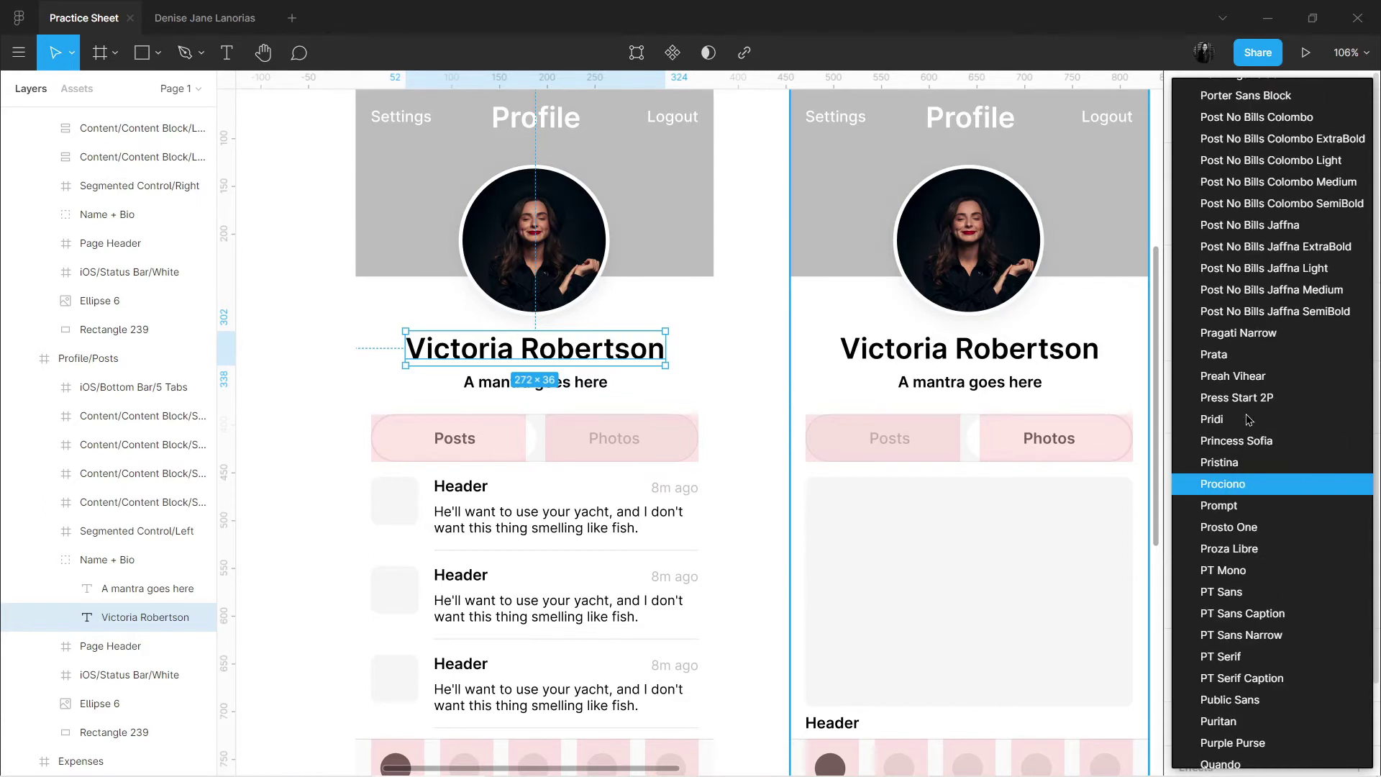
pyautogui.scroll(-3, 1248, 420)
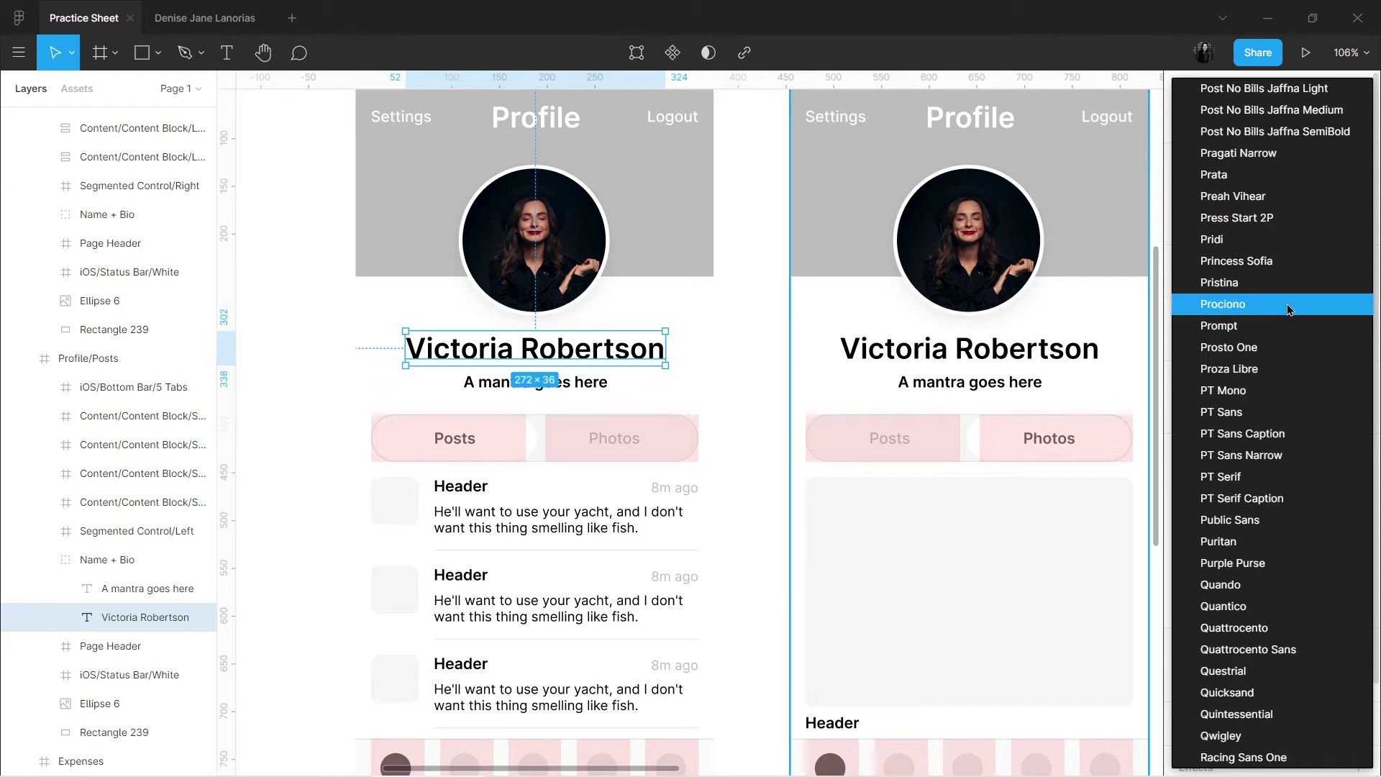
pyautogui.scroll(-2, 1288, 311)
pyautogui.scroll(2, 1270, 459)
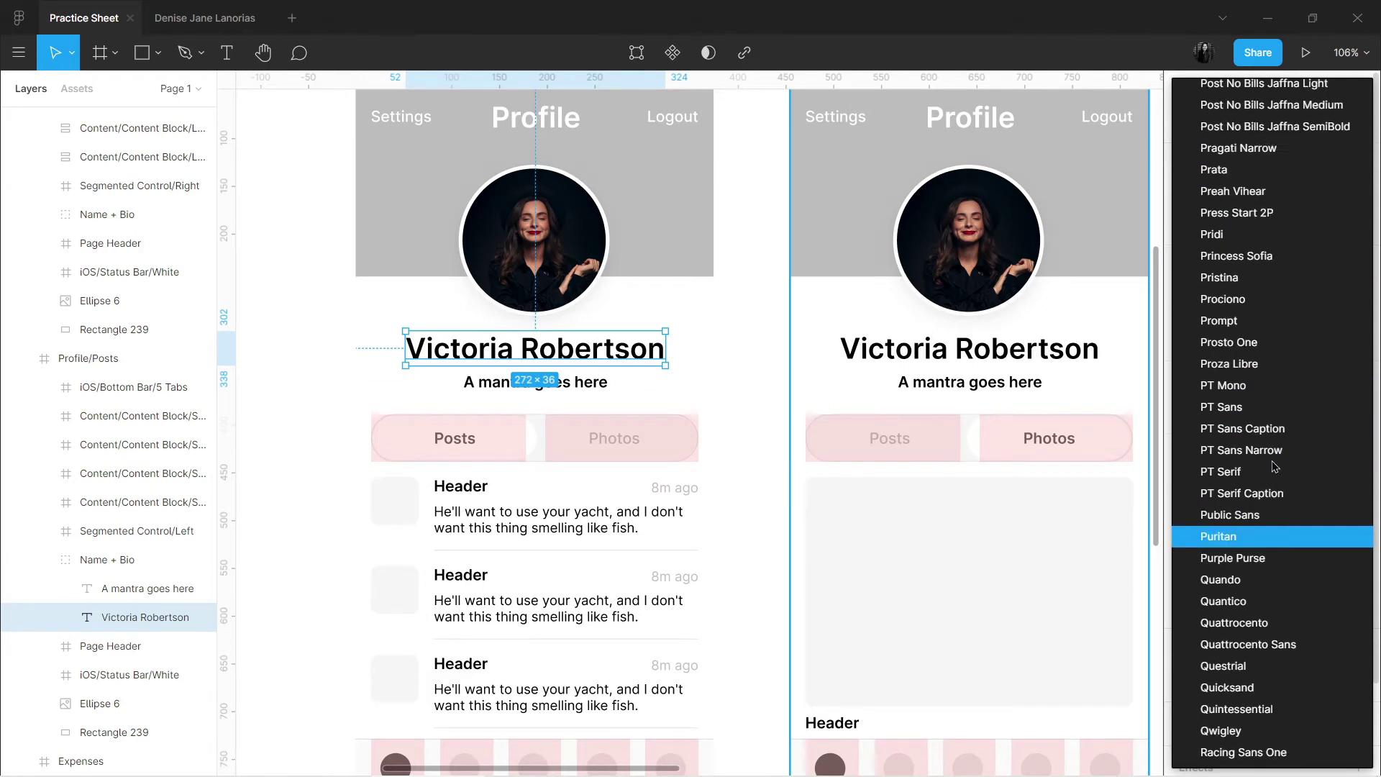
pyautogui.press('Escape')
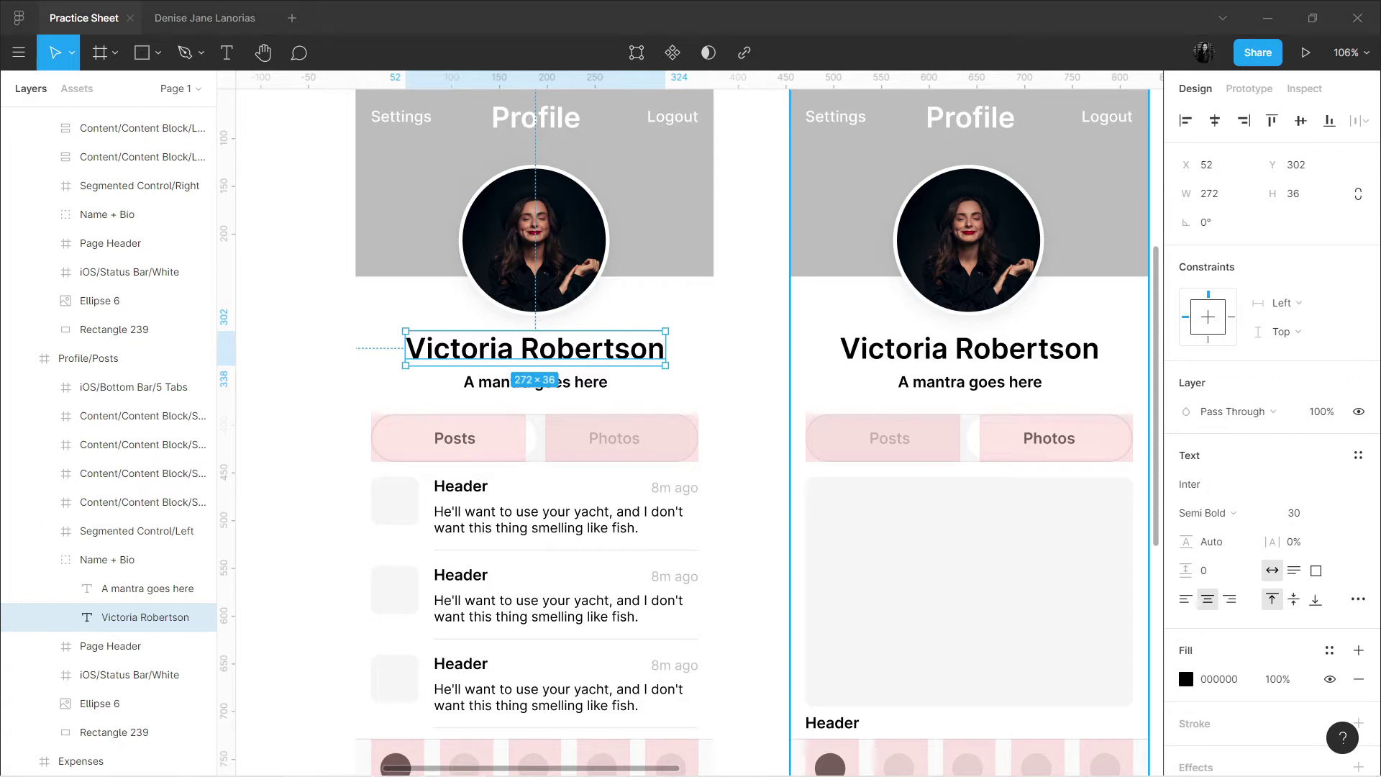
pyautogui.hotkey('alt', 'Tab')
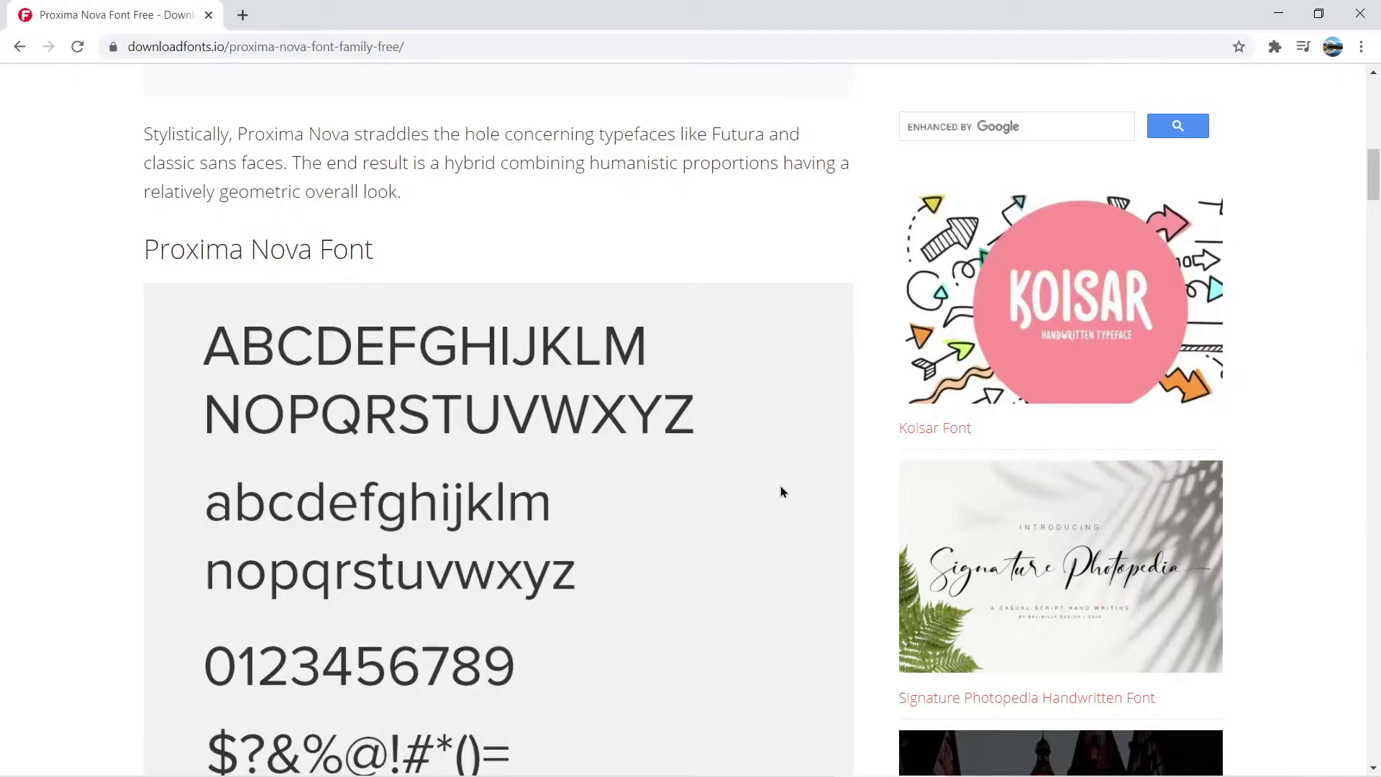
pyautogui.scroll(3, 781, 492)
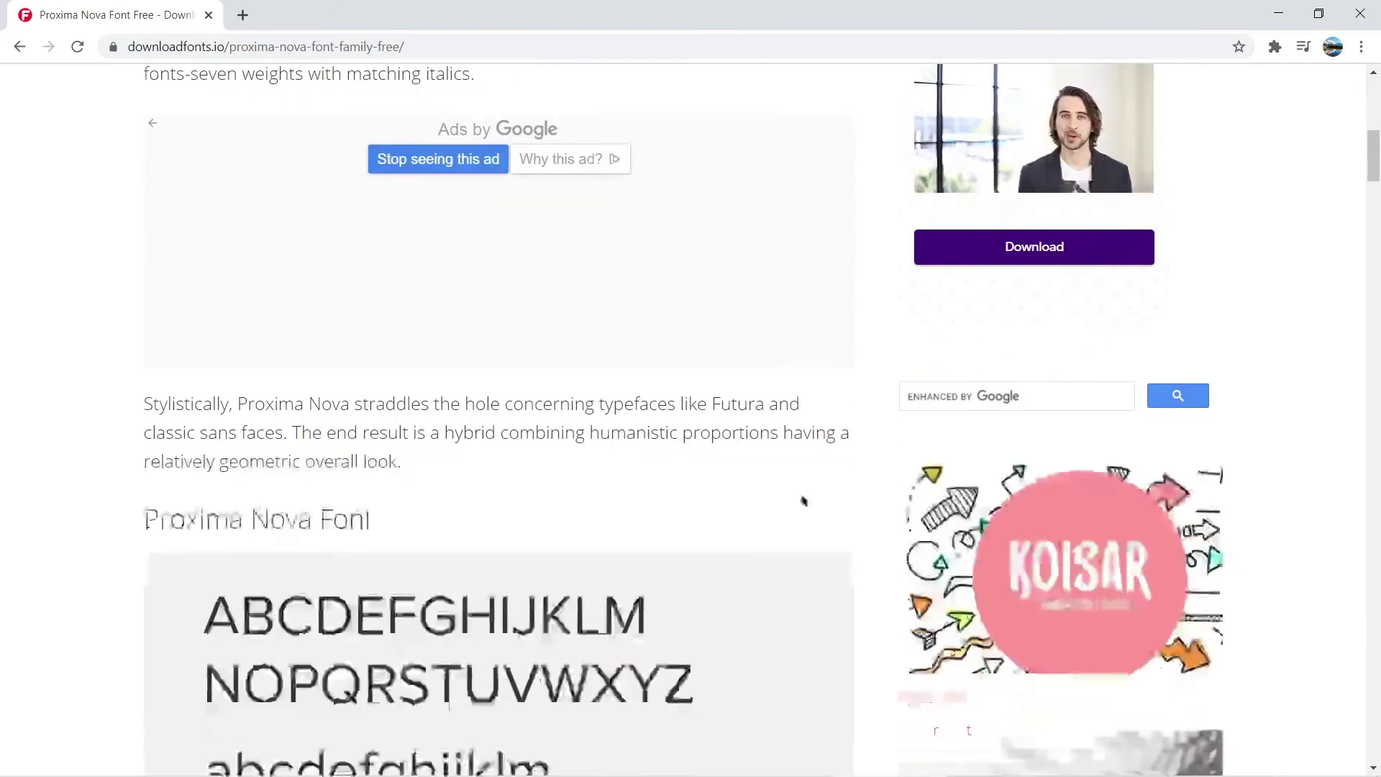
pyautogui.scroll(5, 804, 501)
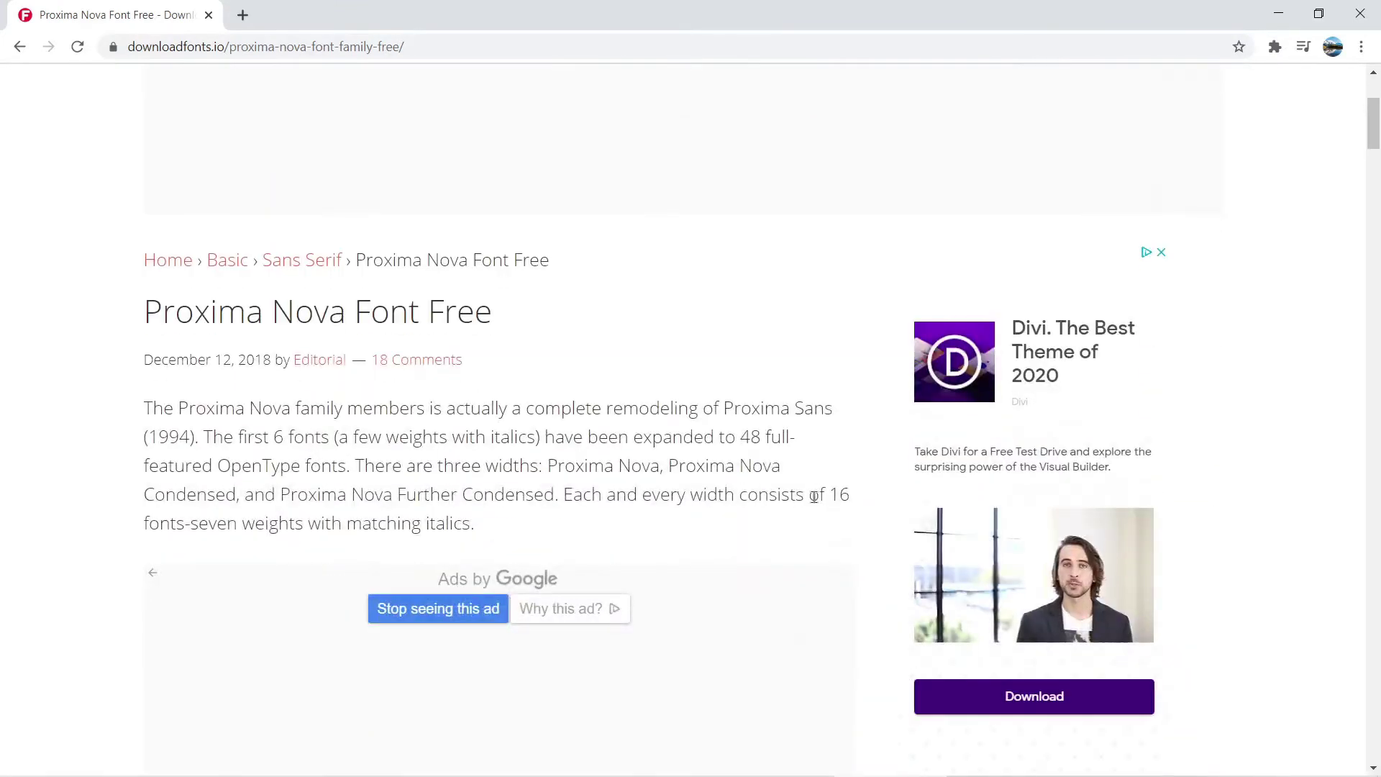
pyautogui.scroll(3, 456, 468)
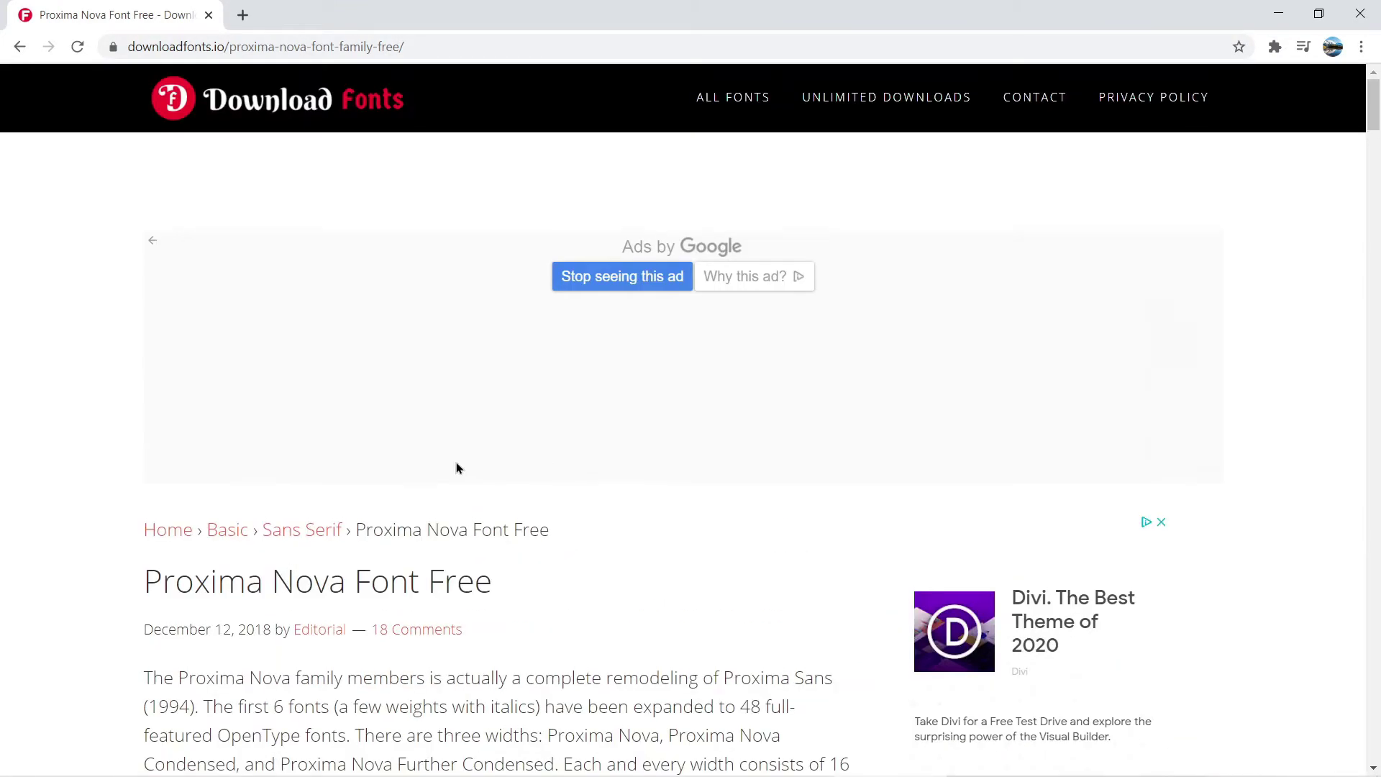
pyautogui.scroll(-2, 456, 469)
pyautogui.scroll(-1, 437, 446)
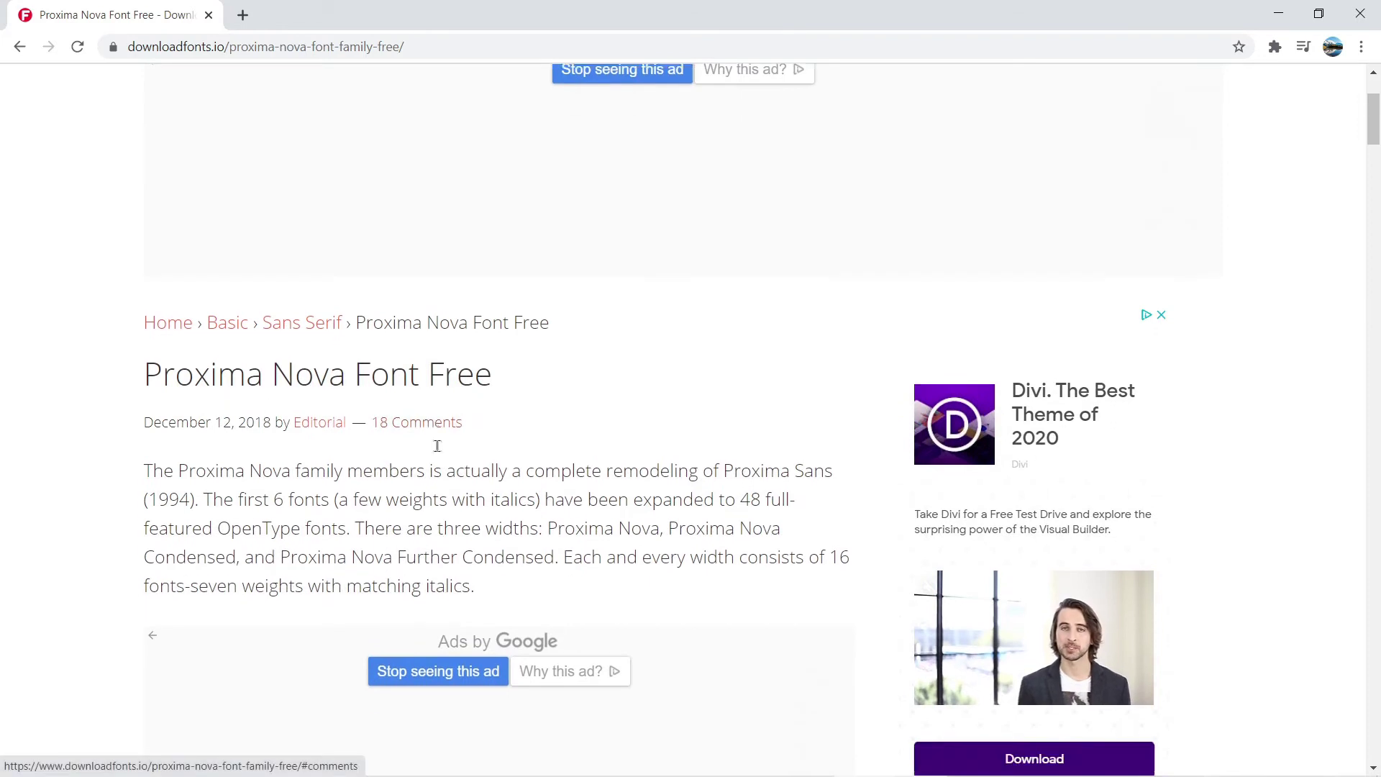
pyautogui.scroll(-4, 438, 446)
pyautogui.scroll(-4, 446, 447)
pyautogui.scroll(-3, 449, 333)
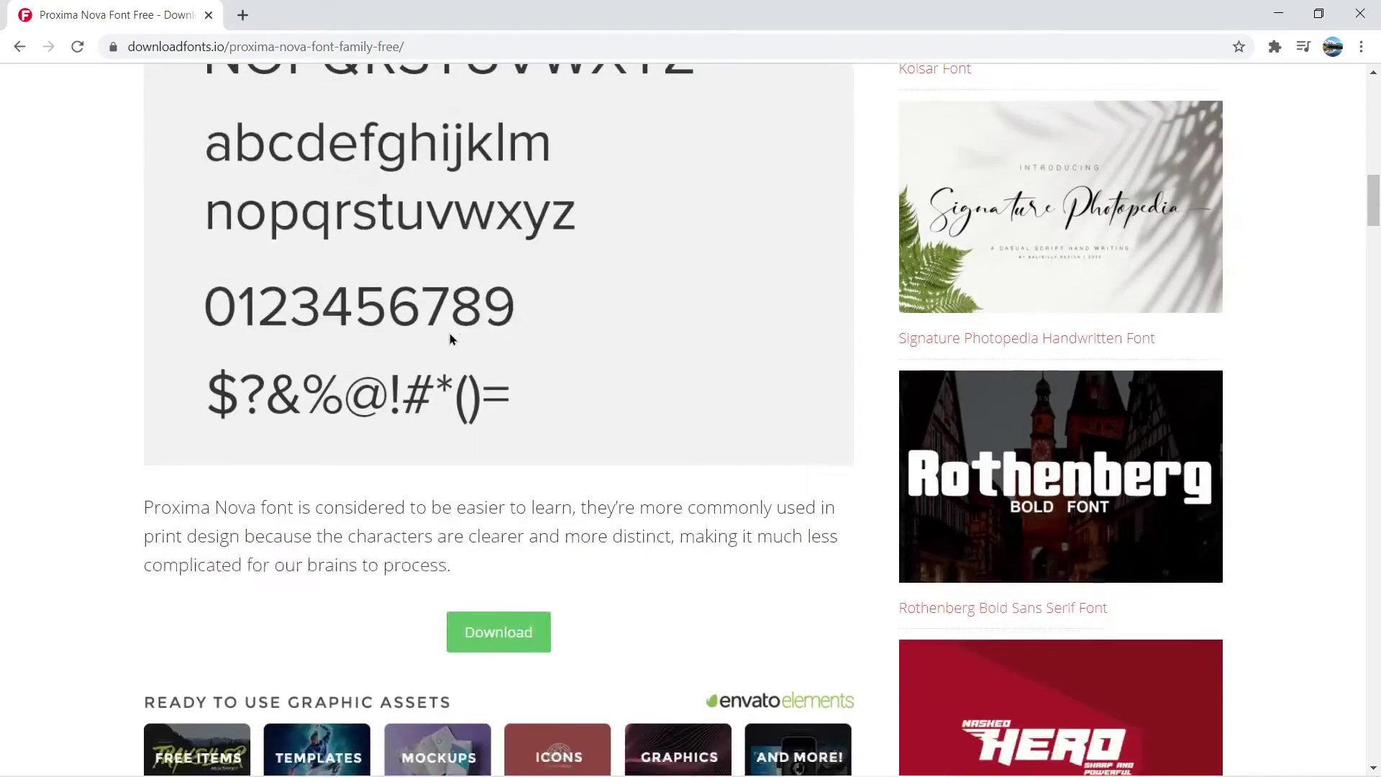
pyautogui.scroll(2, 450, 333)
pyautogui.scroll(-2, 450, 334)
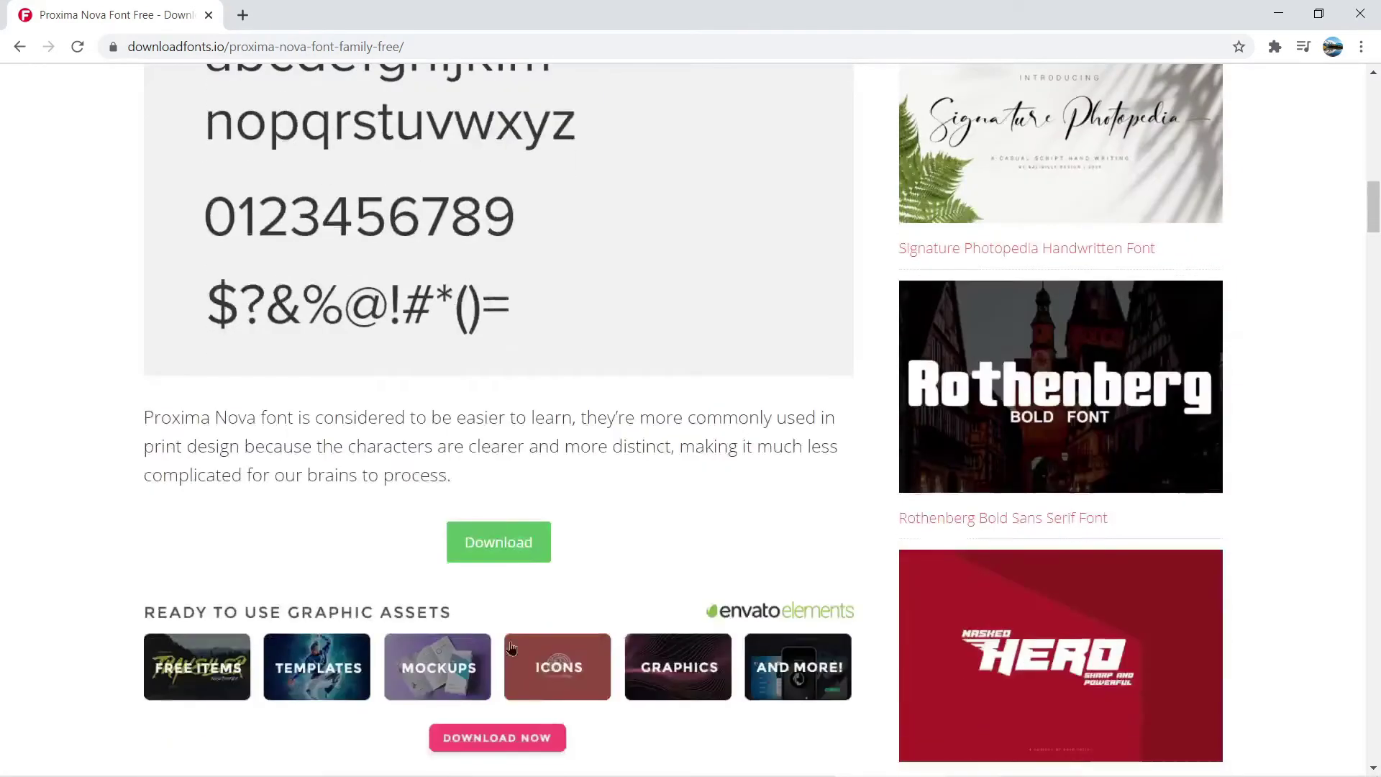
# Open the Proxima Nova download page in a new tab from the article's Download button
pyautogui.click(511, 540)
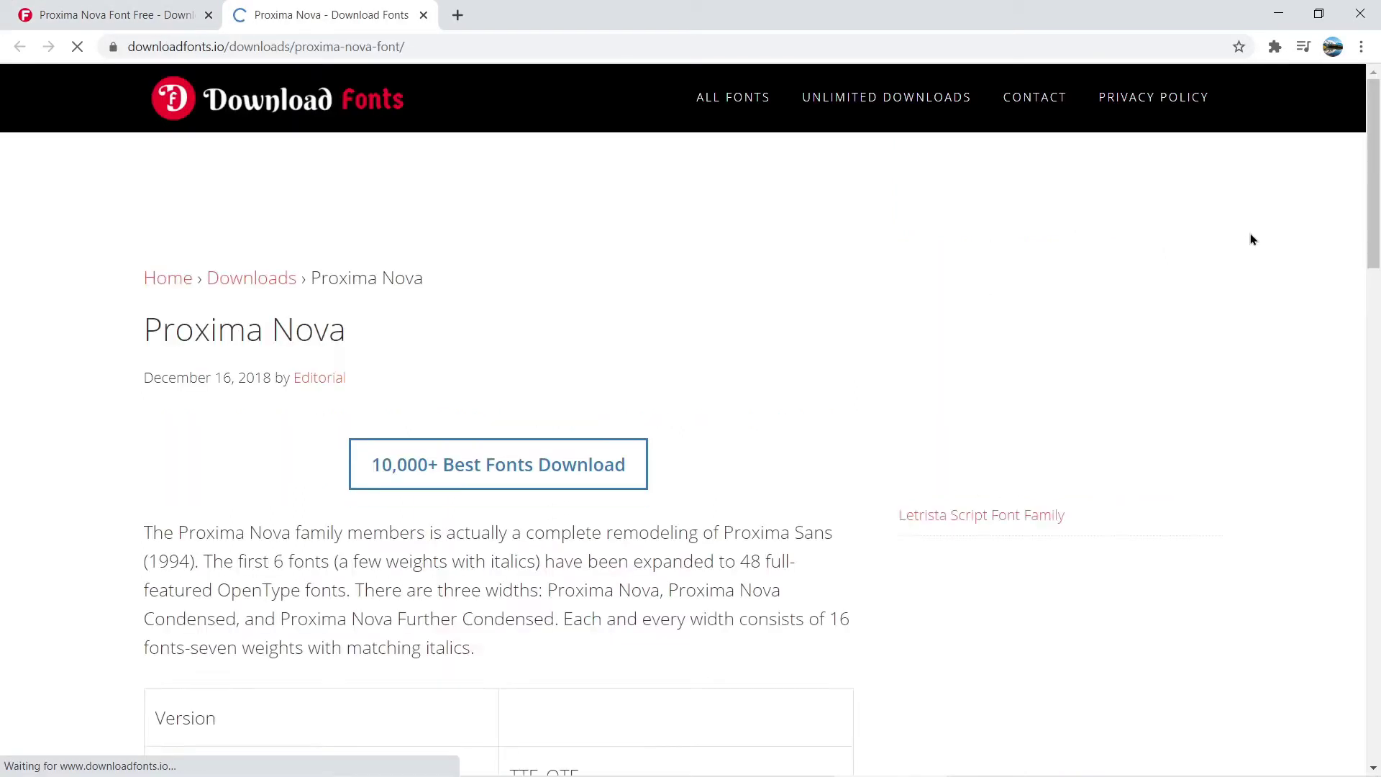
pyautogui.scroll(-1, 1201, 280)
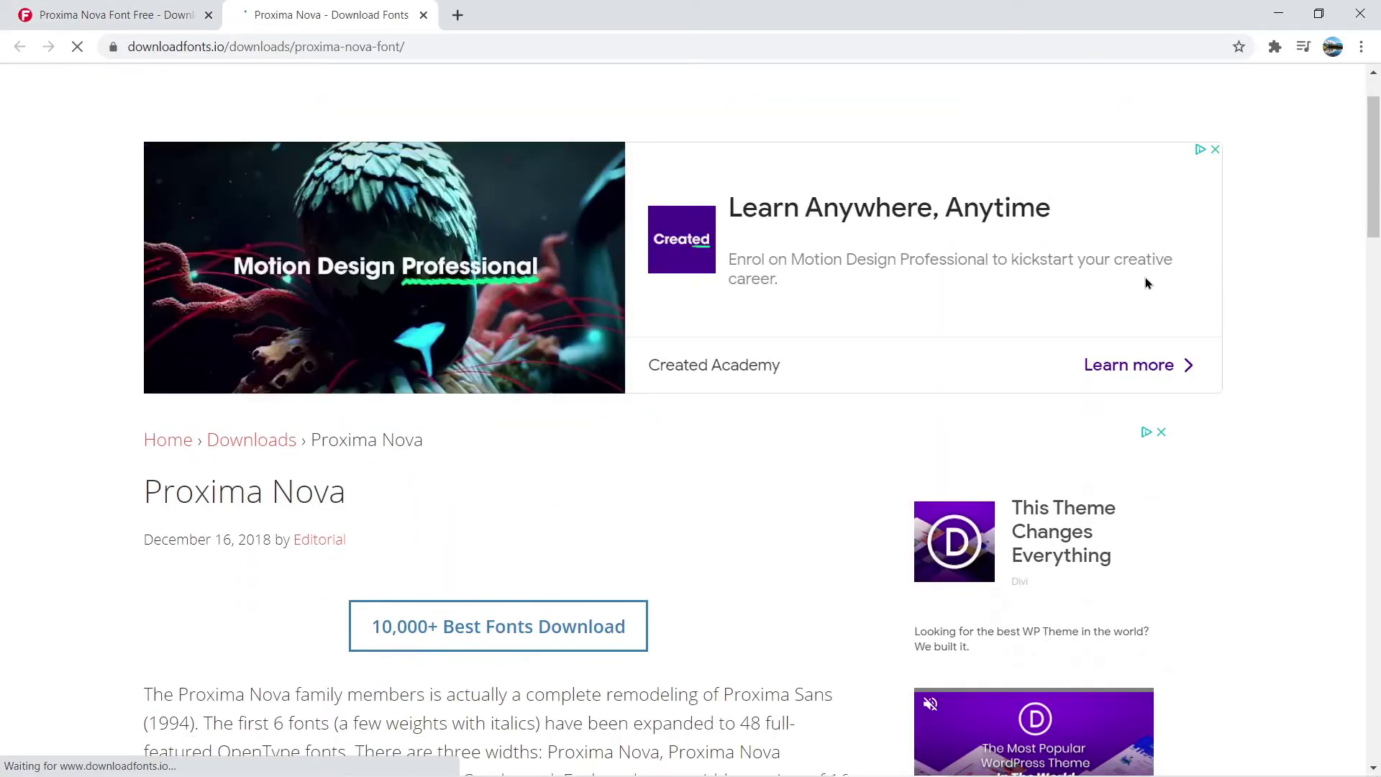
pyautogui.scroll(-1, 893, 355)
pyautogui.scroll(-2, 893, 357)
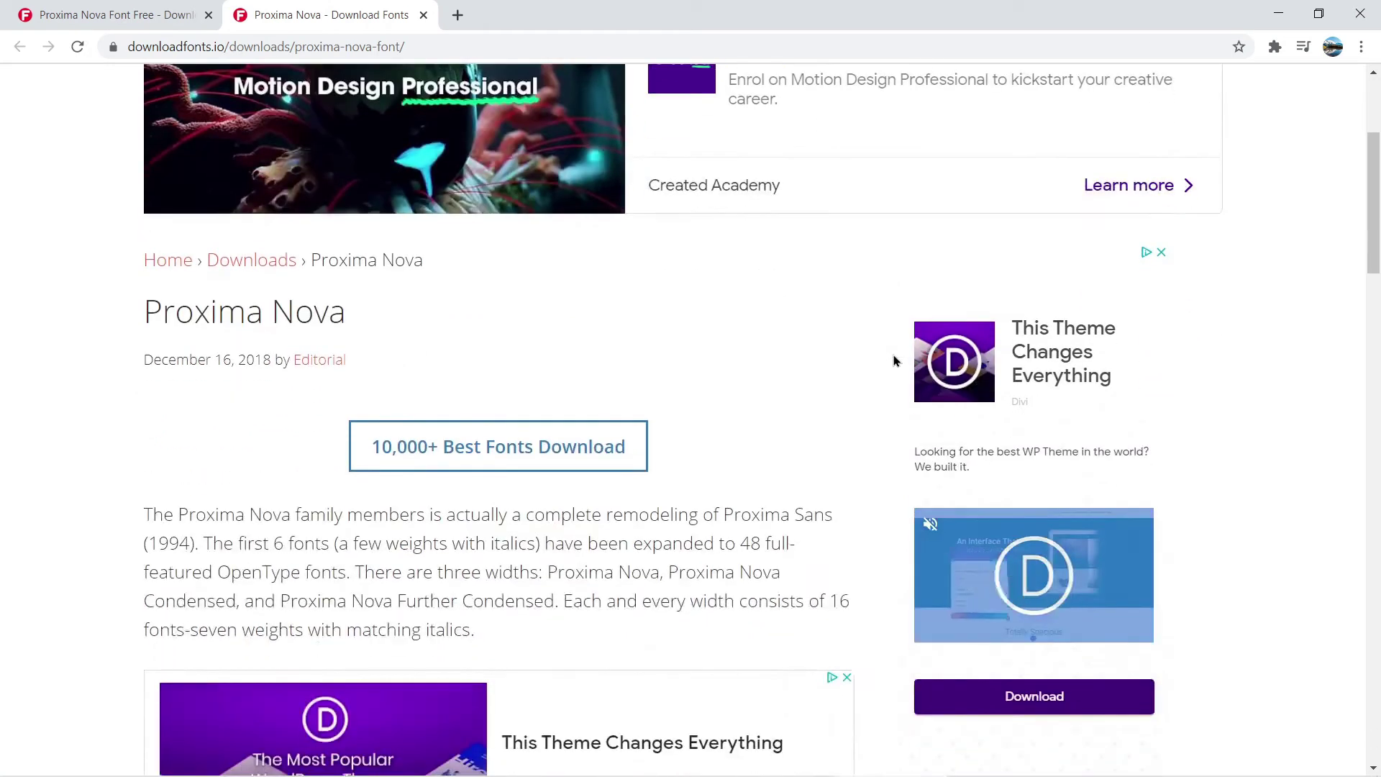
pyautogui.scroll(-5, 893, 357)
pyautogui.scroll(-3, 894, 358)
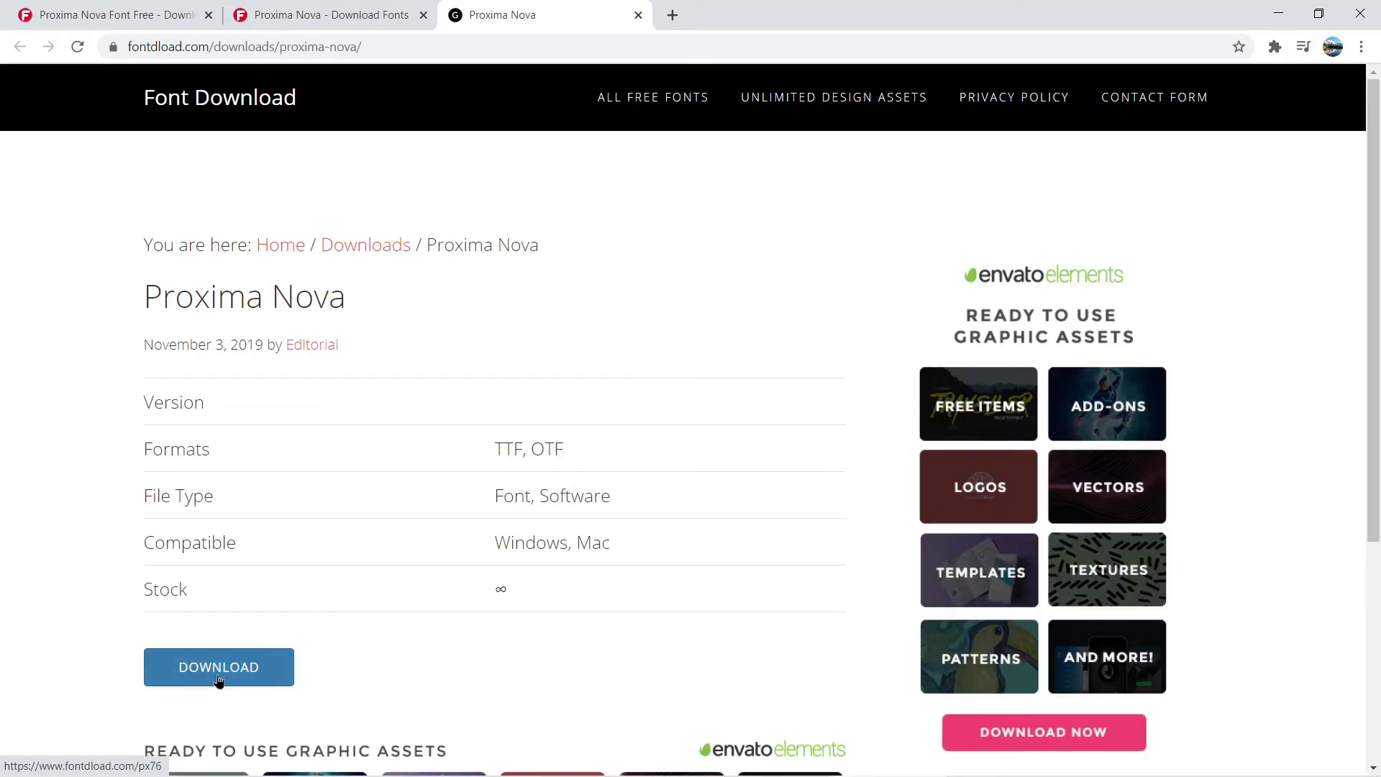
# Download proxima_ssv.zip, extract the proxima_ssv folder to Downloads with WinRAR, and close WinRAR
pyautogui.click(218, 680)
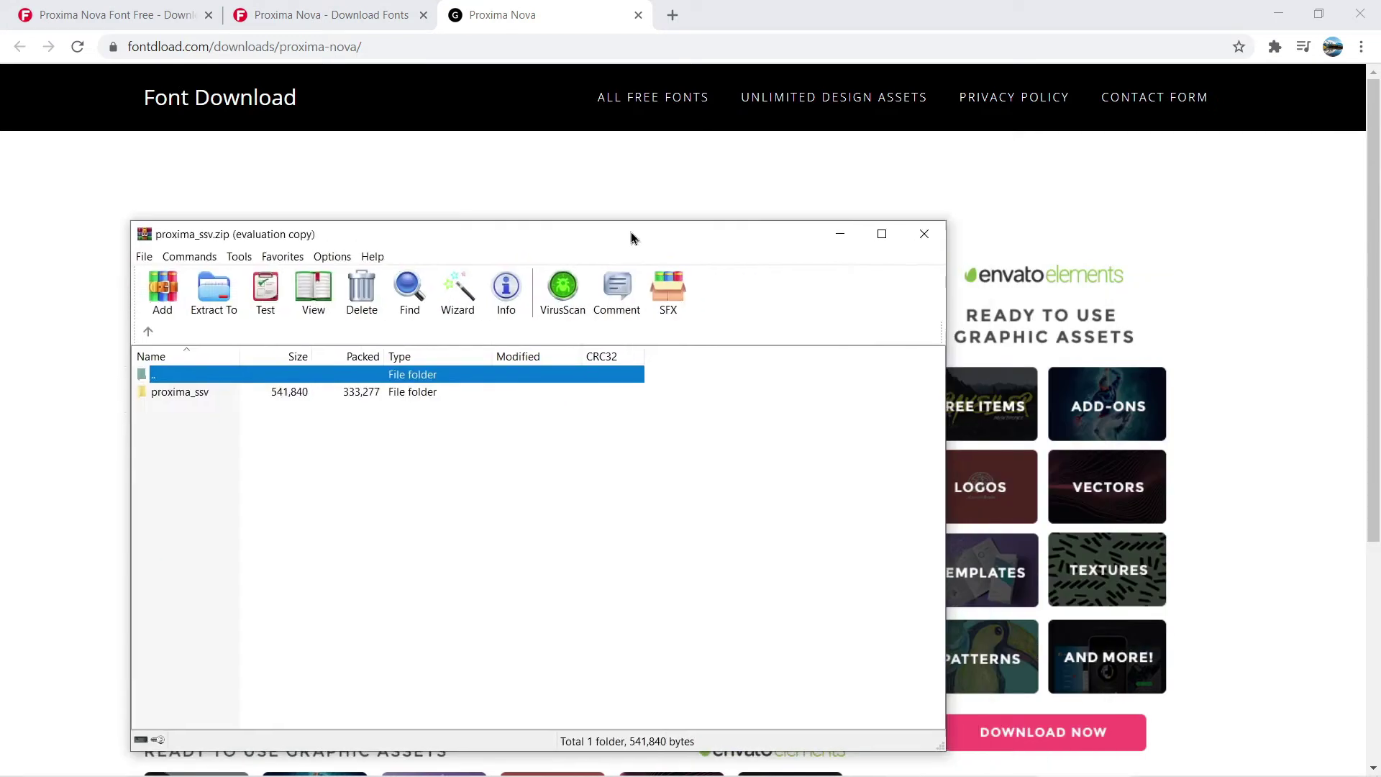
pyautogui.moveTo(632, 237); pyautogui.dragTo(715, 145)
pyautogui.click(263, 302)
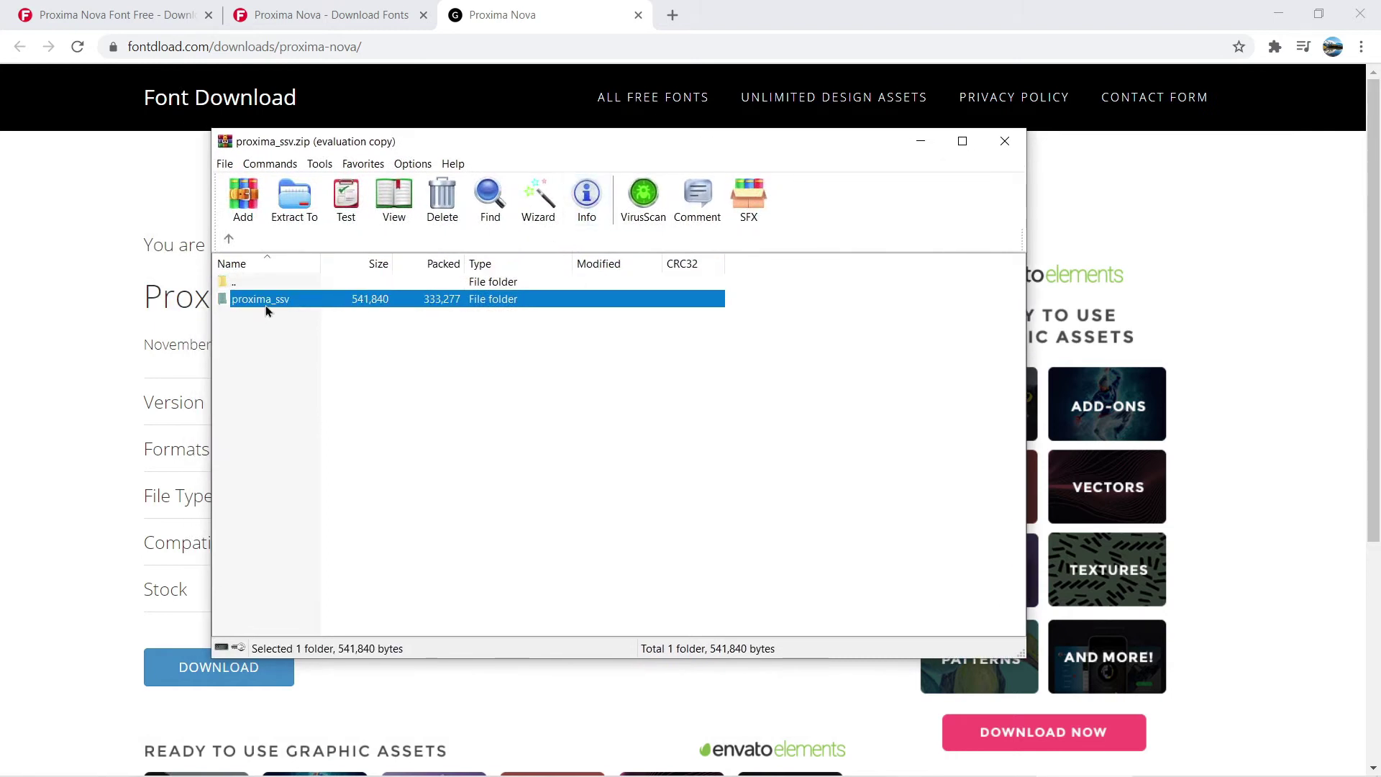
pyautogui.click(299, 210)
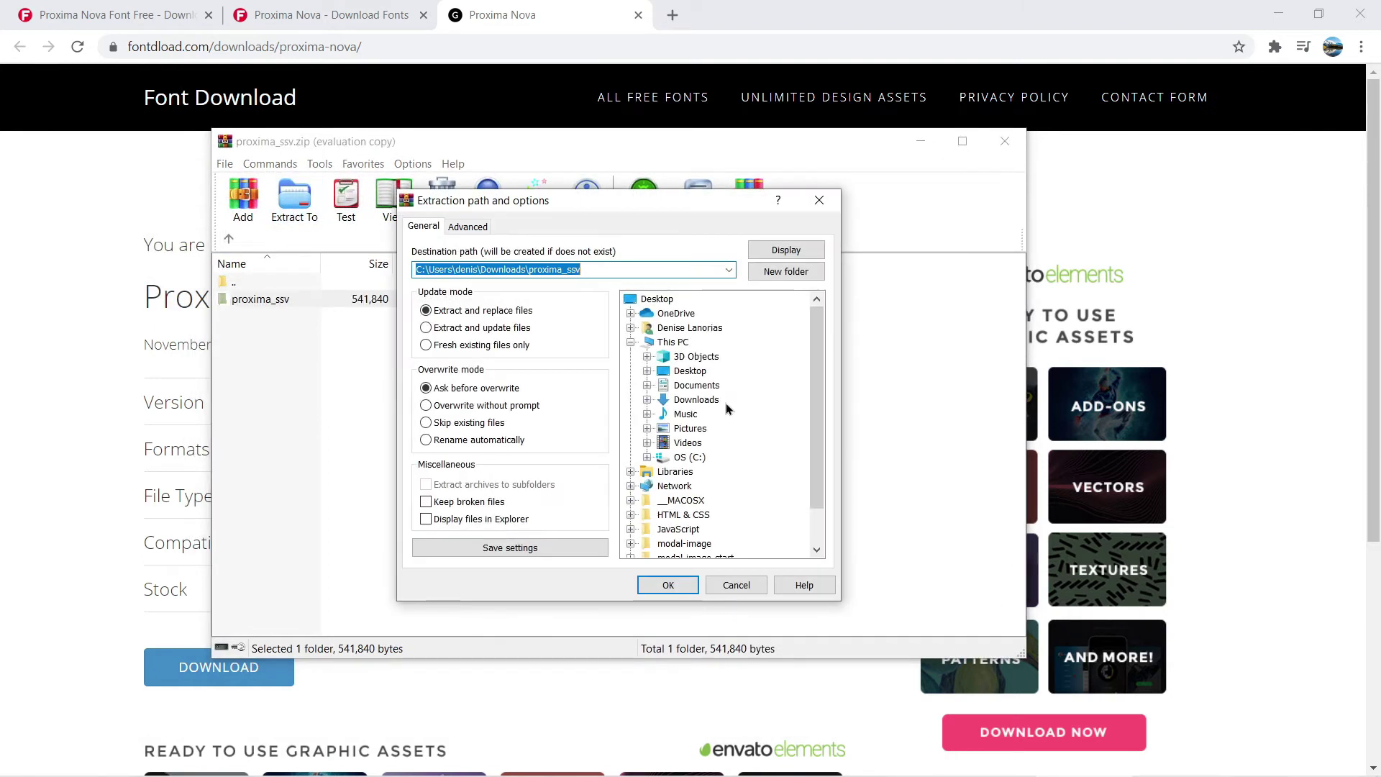
pyautogui.click(696, 400)
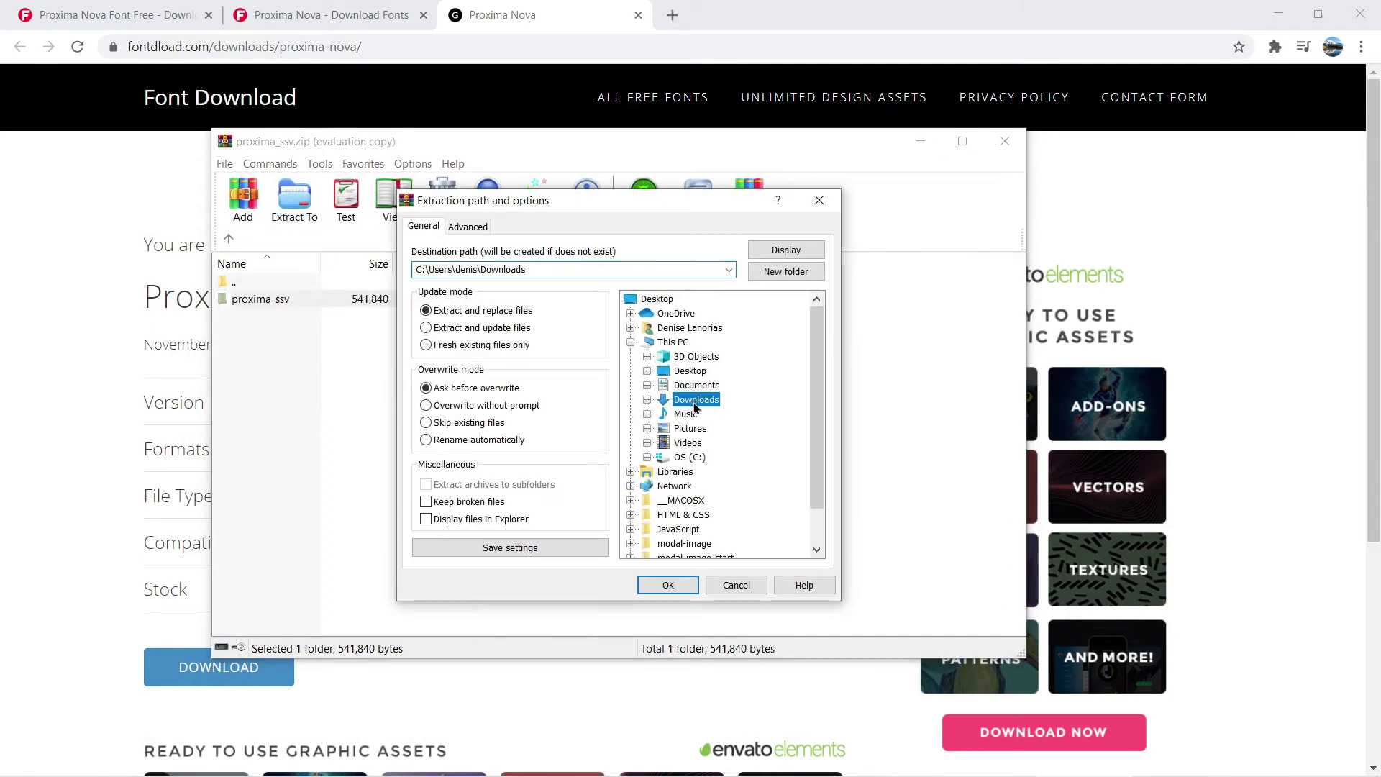
pyautogui.click(668, 585)
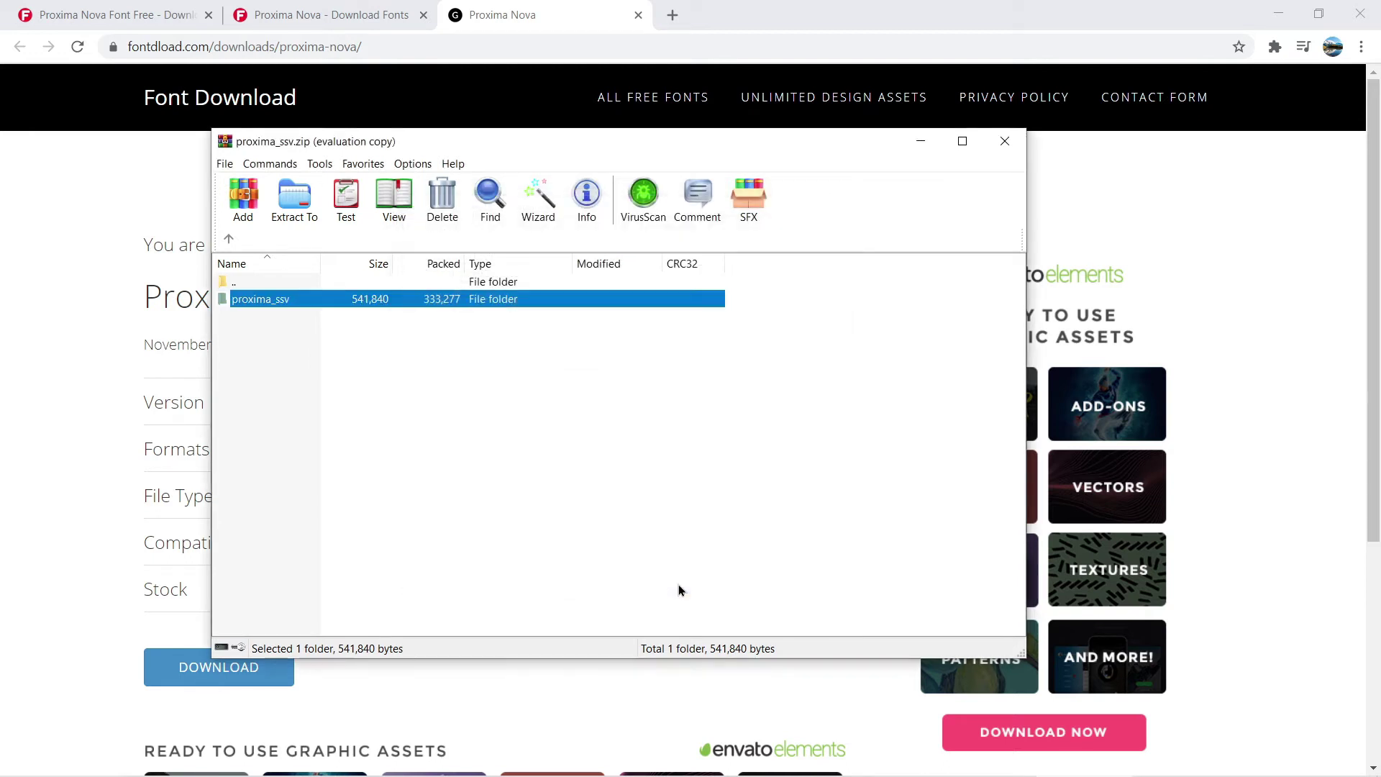
pyautogui.click(994, 139)
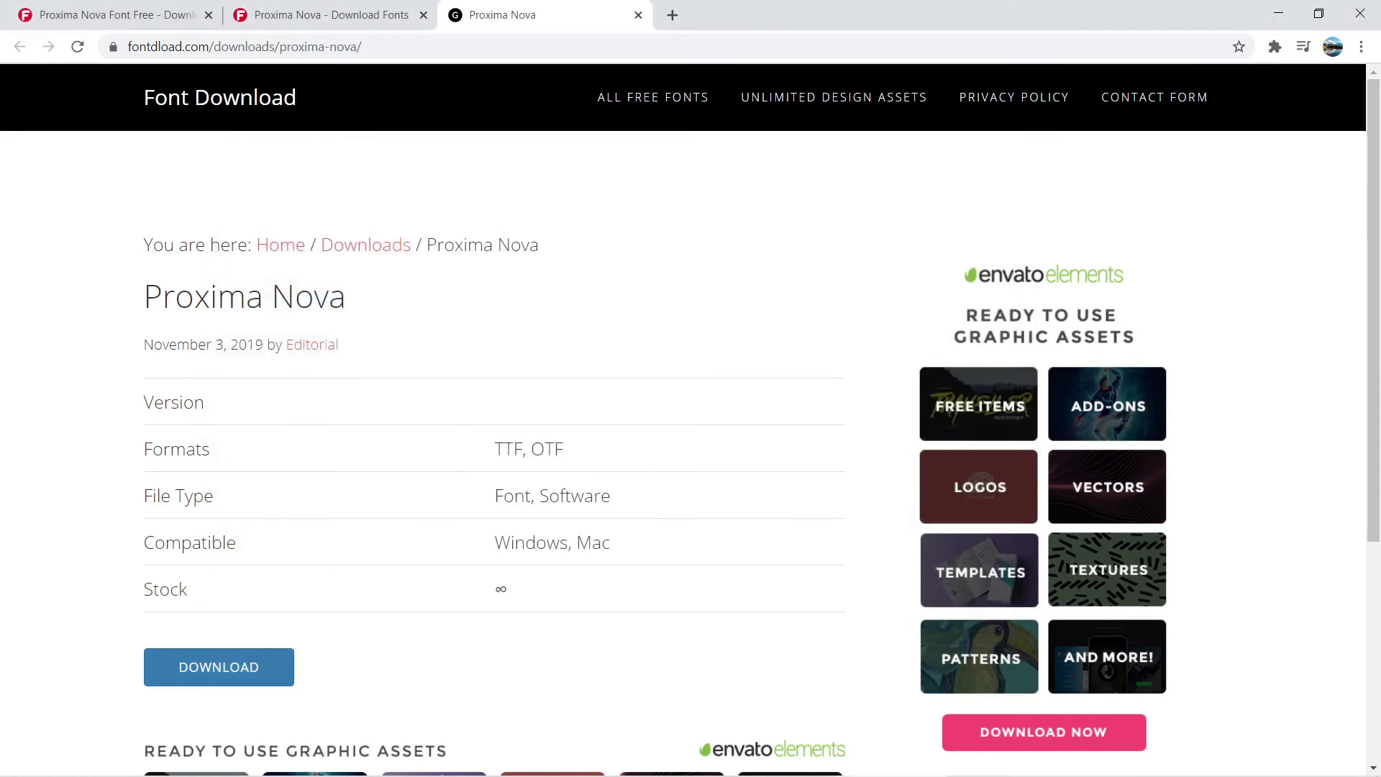
# Install ProximaNova-Regular from the extracted proxima_ssv folder
pyautogui.doubleClick(616, 314)
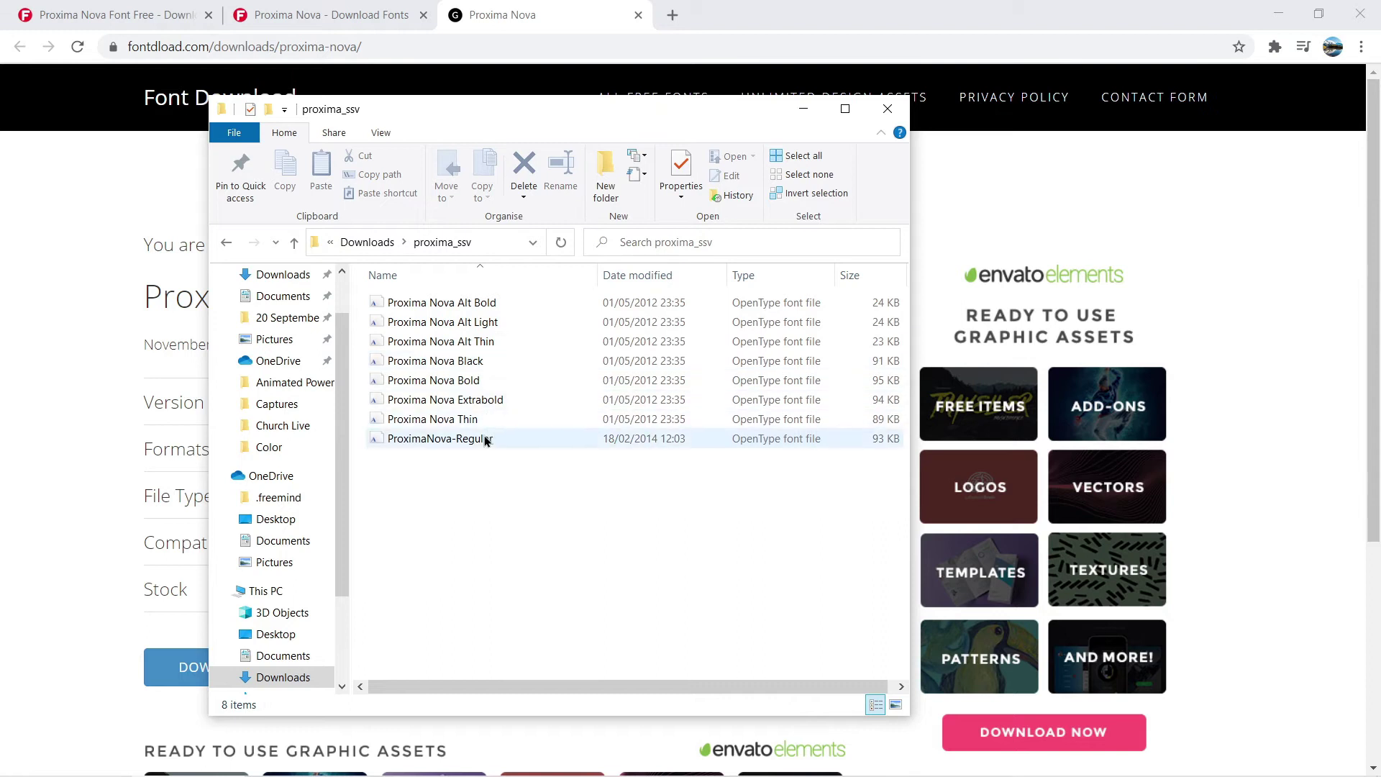
pyautogui.click(491, 305)
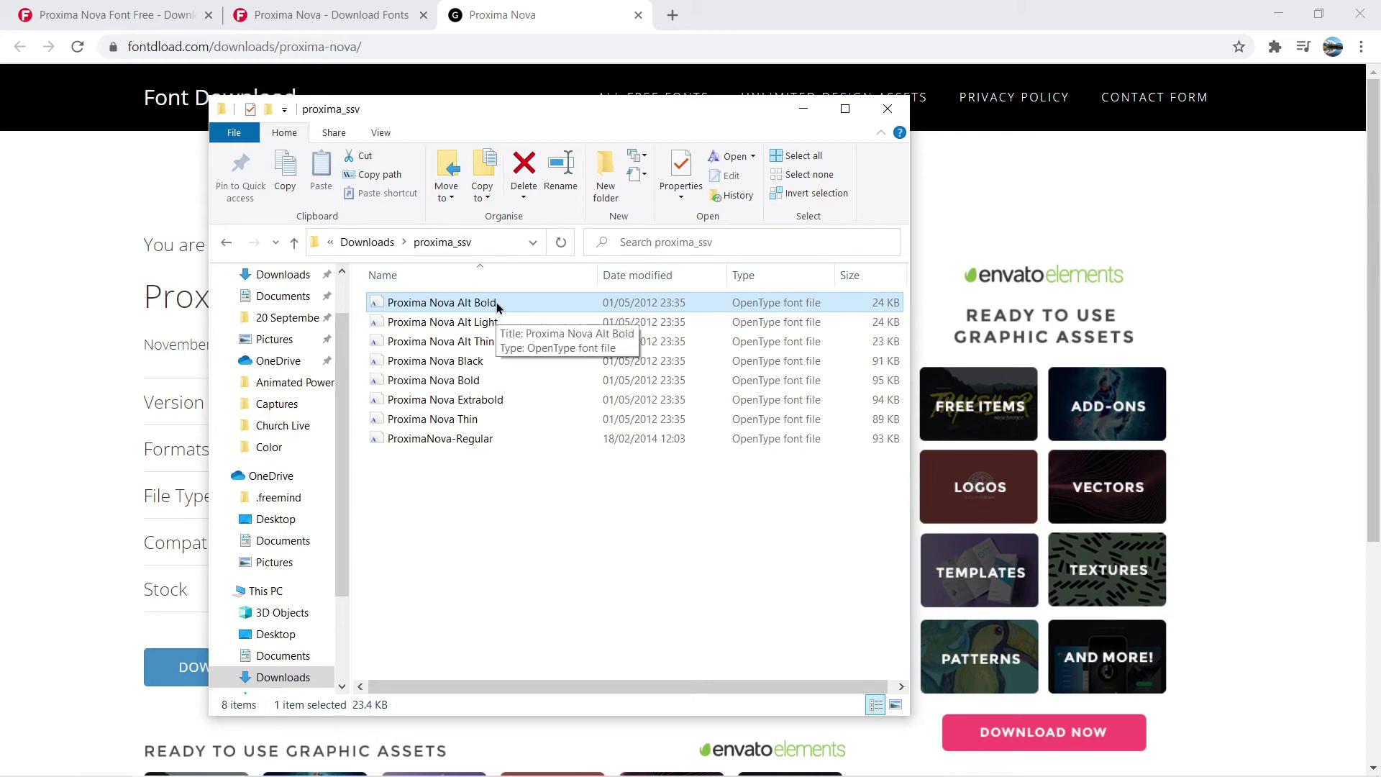
pyautogui.click(492, 441)
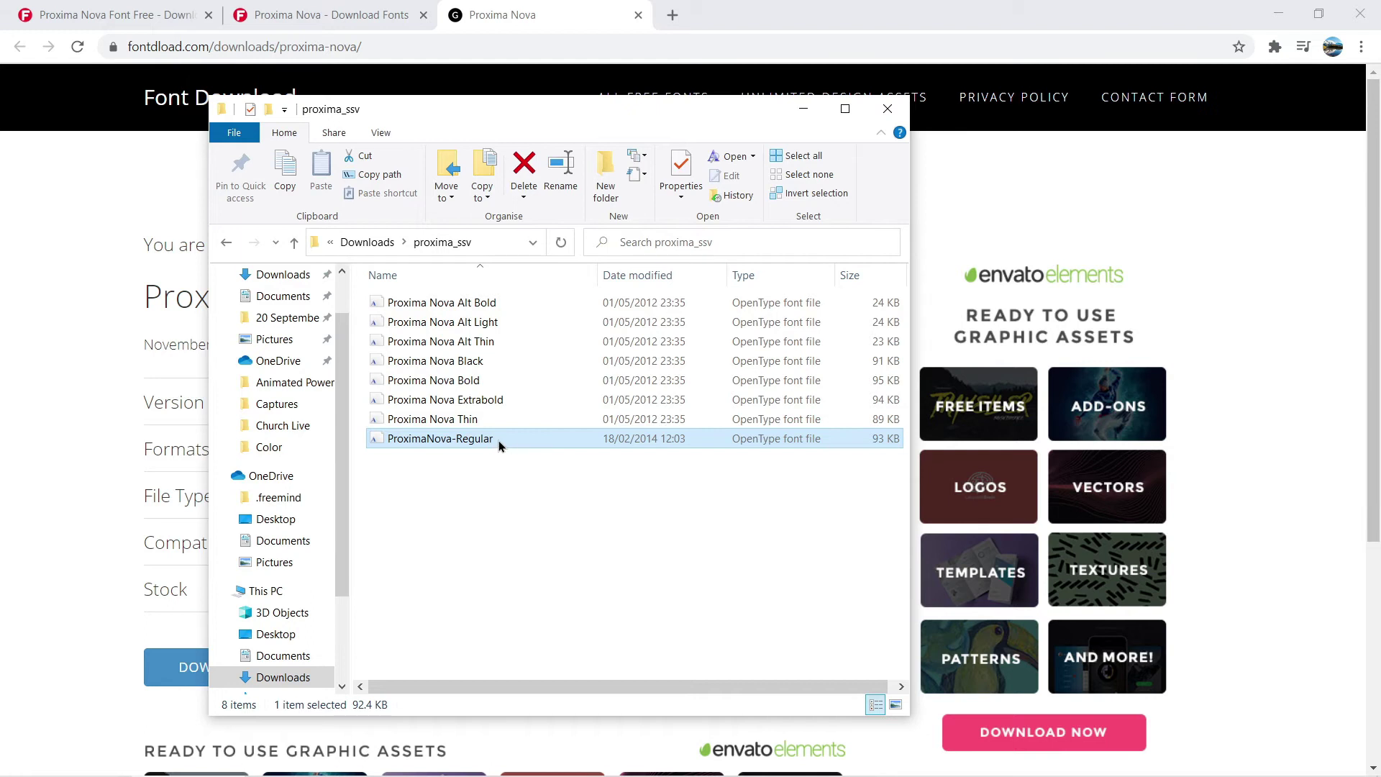
pyautogui.doubleClick(499, 440)
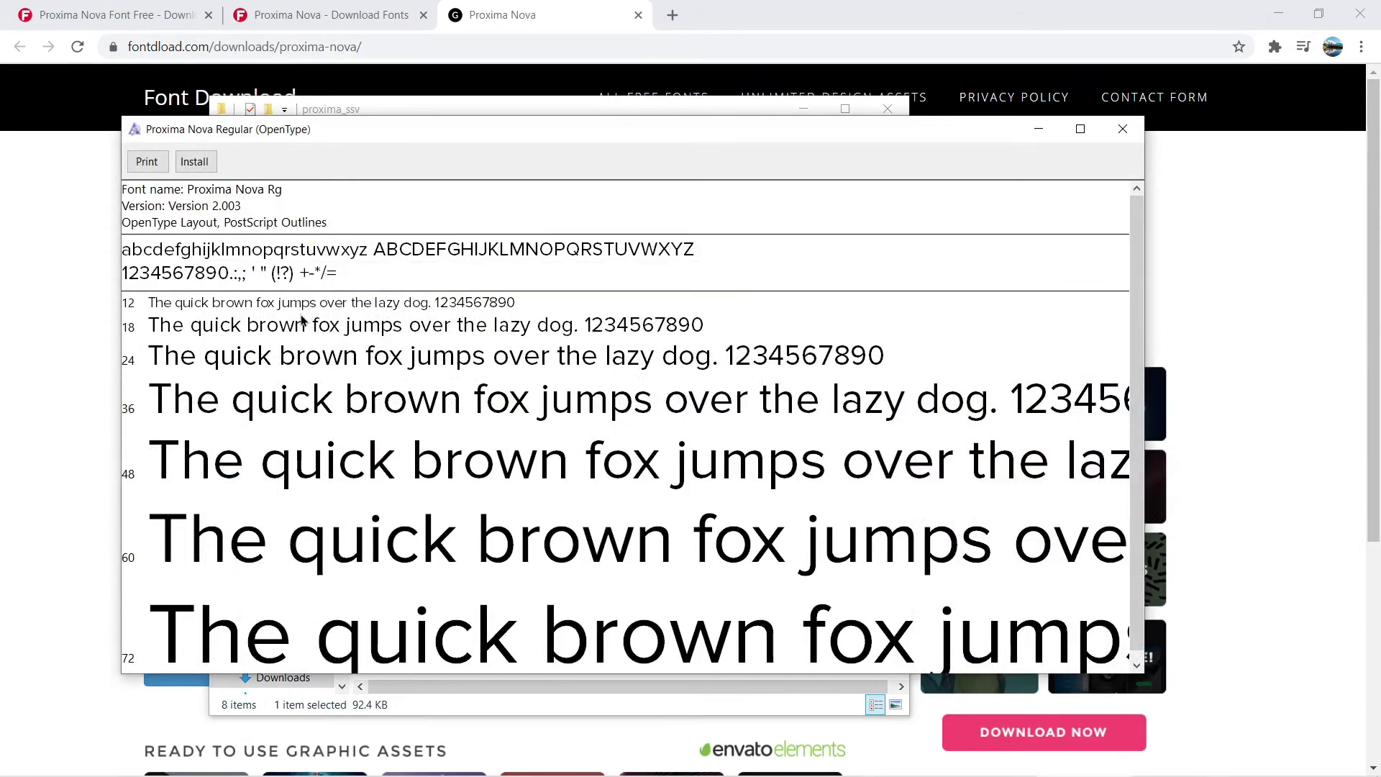
pyautogui.click(195, 162)
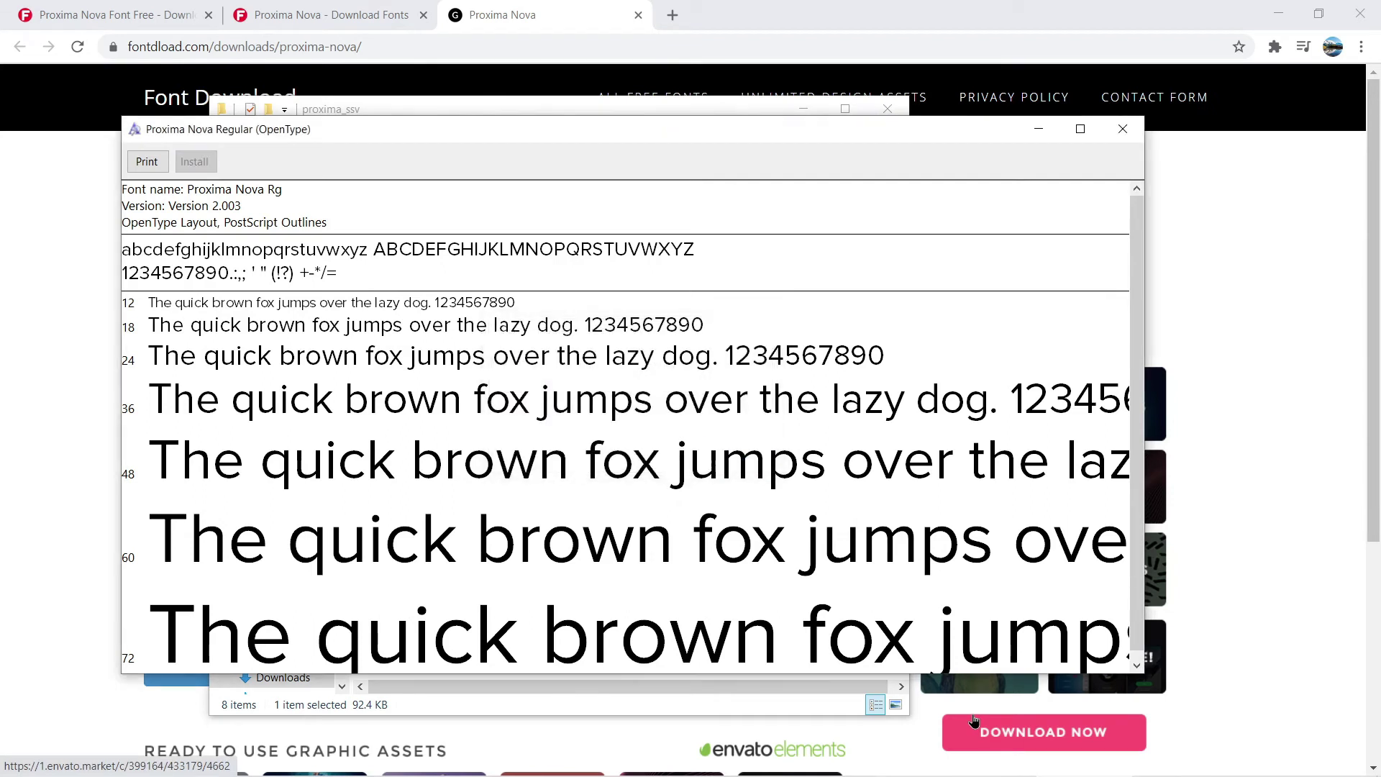
pyautogui.hotkey('alt', 'F4')
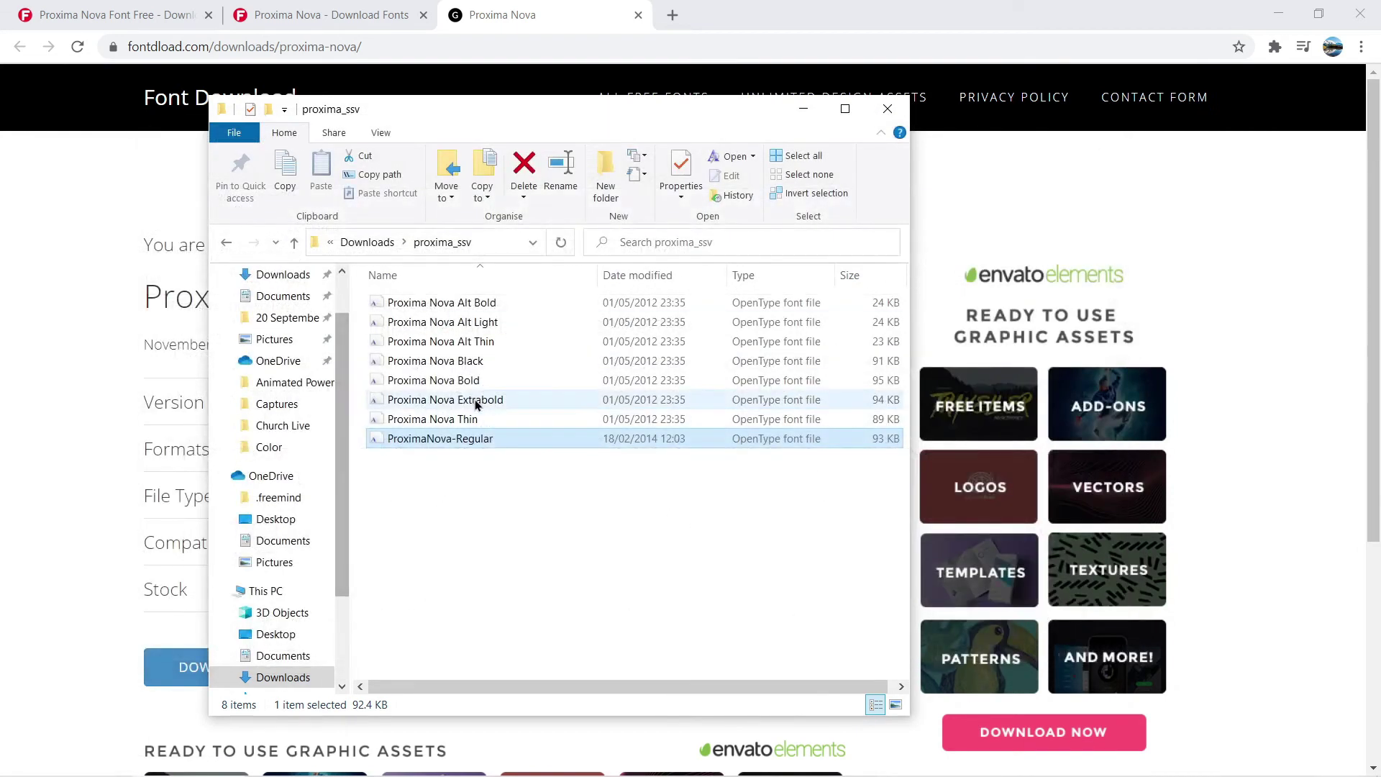
# Install the Proxima Nova Bold font
pyautogui.click(461, 385)
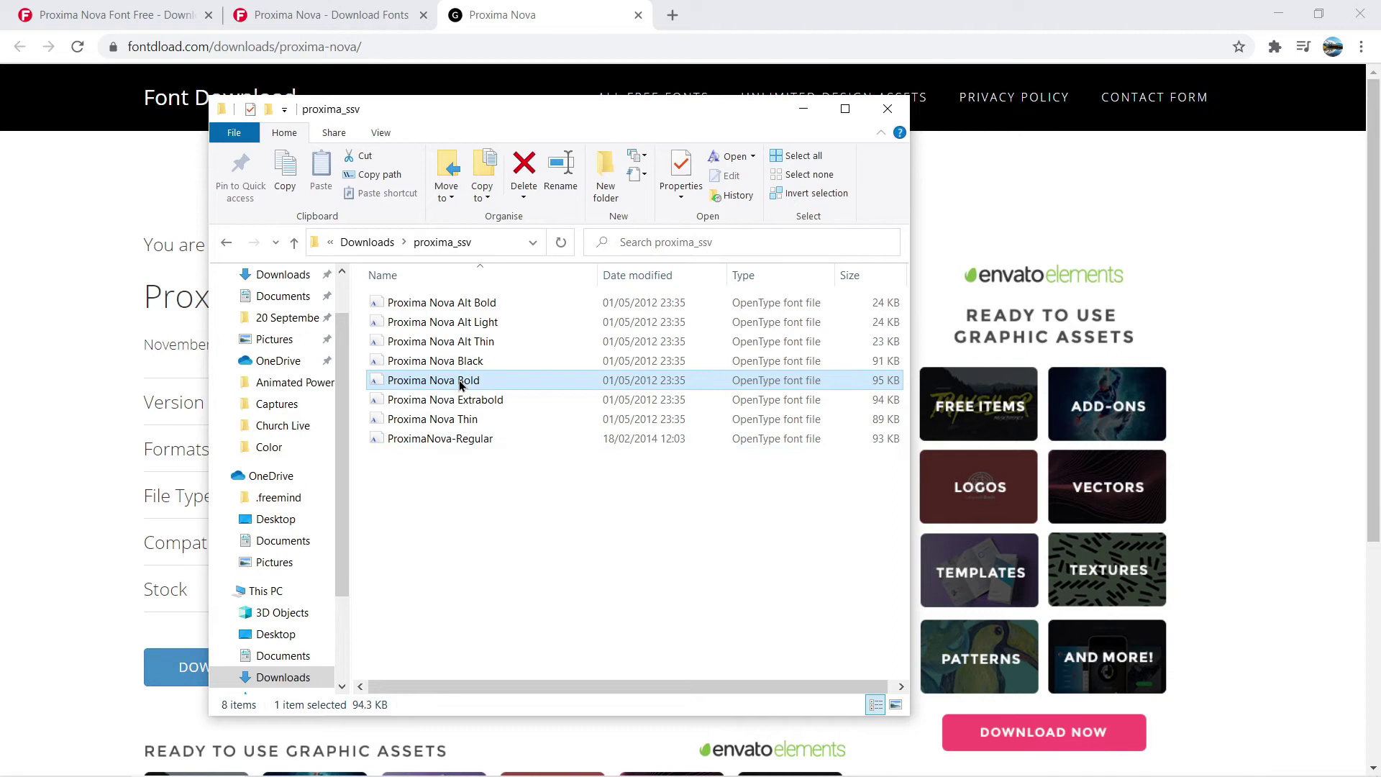
pyautogui.doubleClick(461, 385)
pyautogui.click(217, 184)
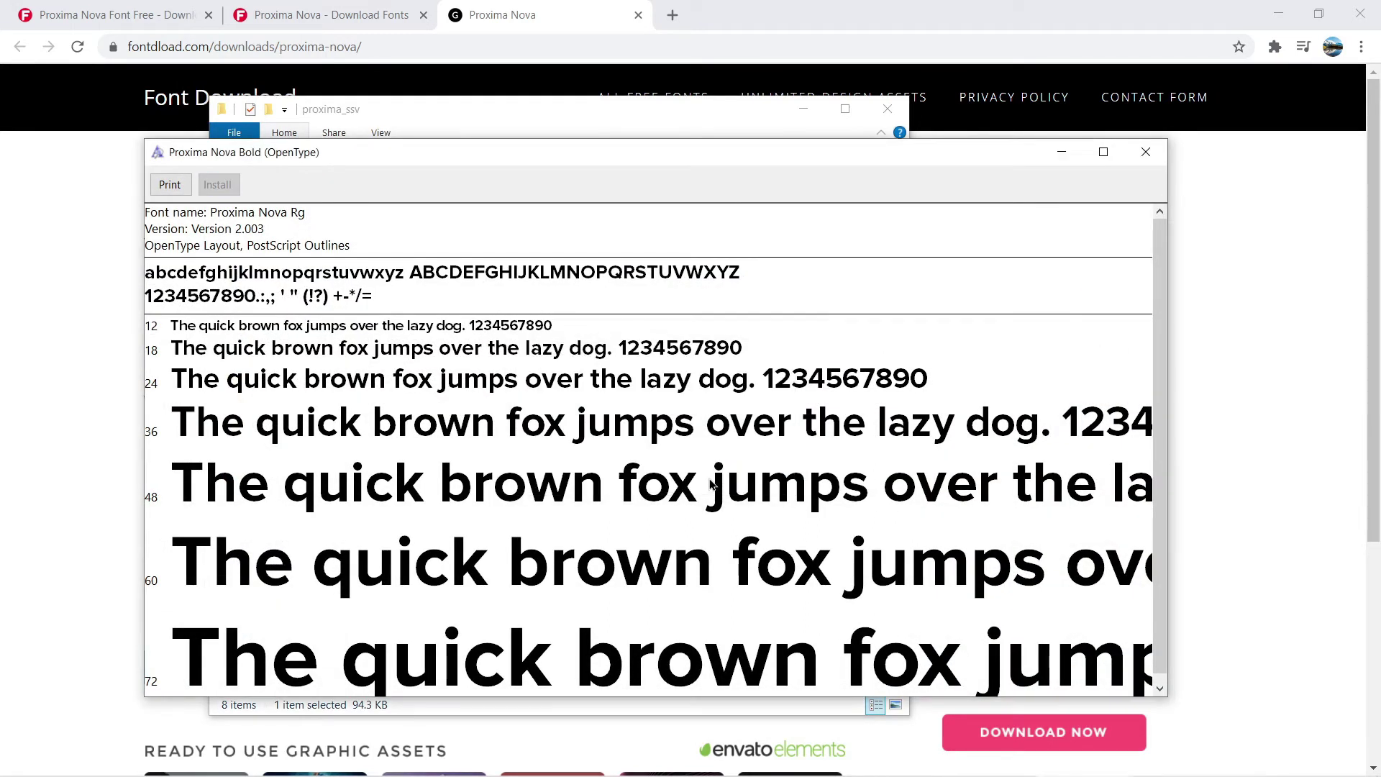
pyautogui.click(1144, 151)
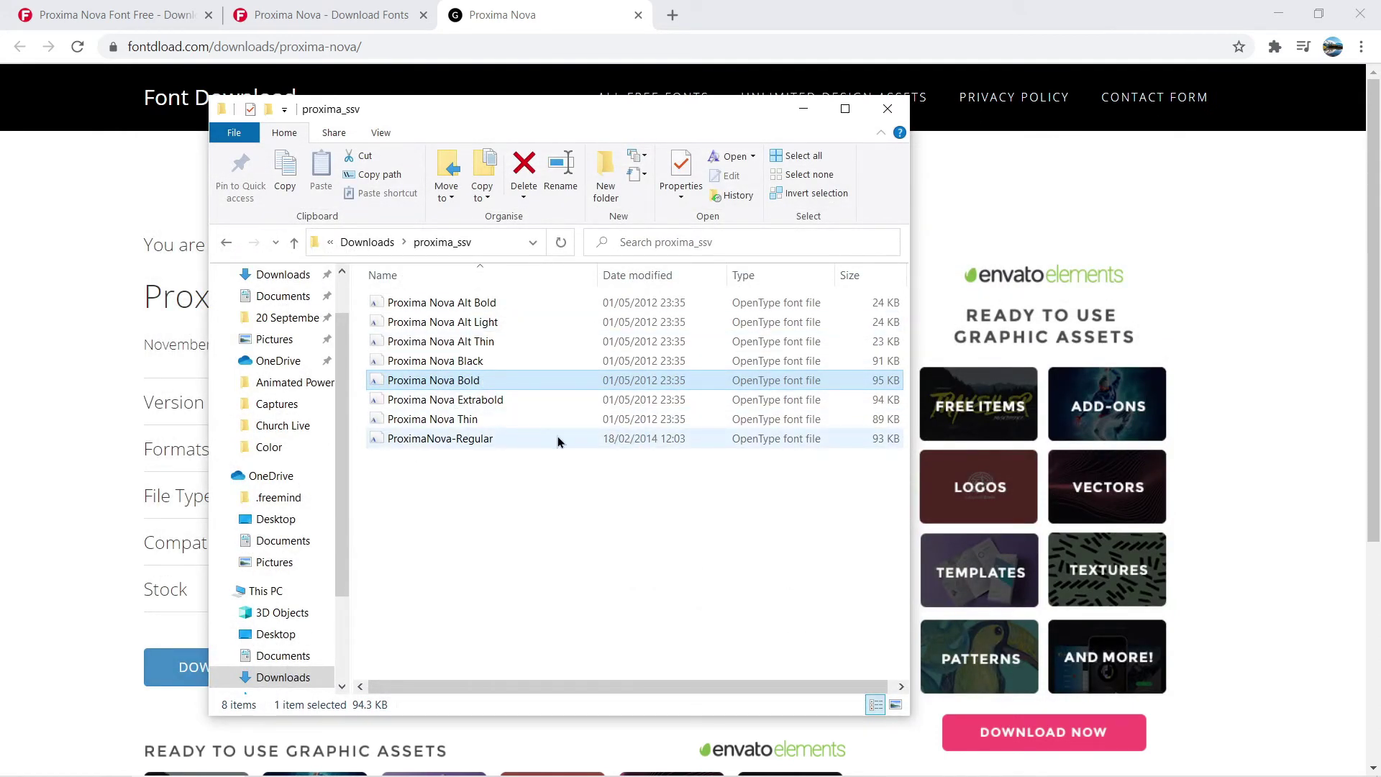
# Install Proxima Nova Extrabold and close the font folder
pyautogui.click(502, 400)
pyautogui.click(503, 400)
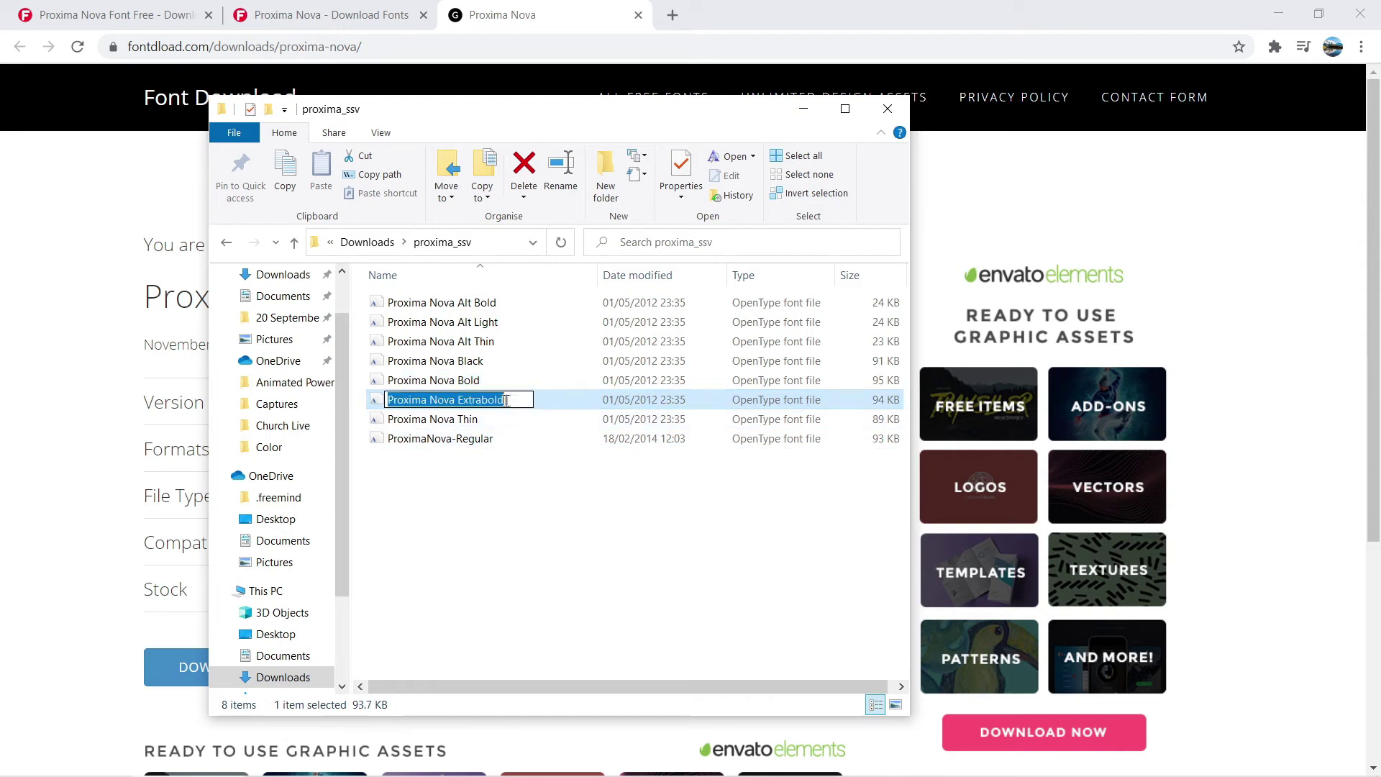
pyautogui.click(535, 405)
pyautogui.doubleClick(535, 405)
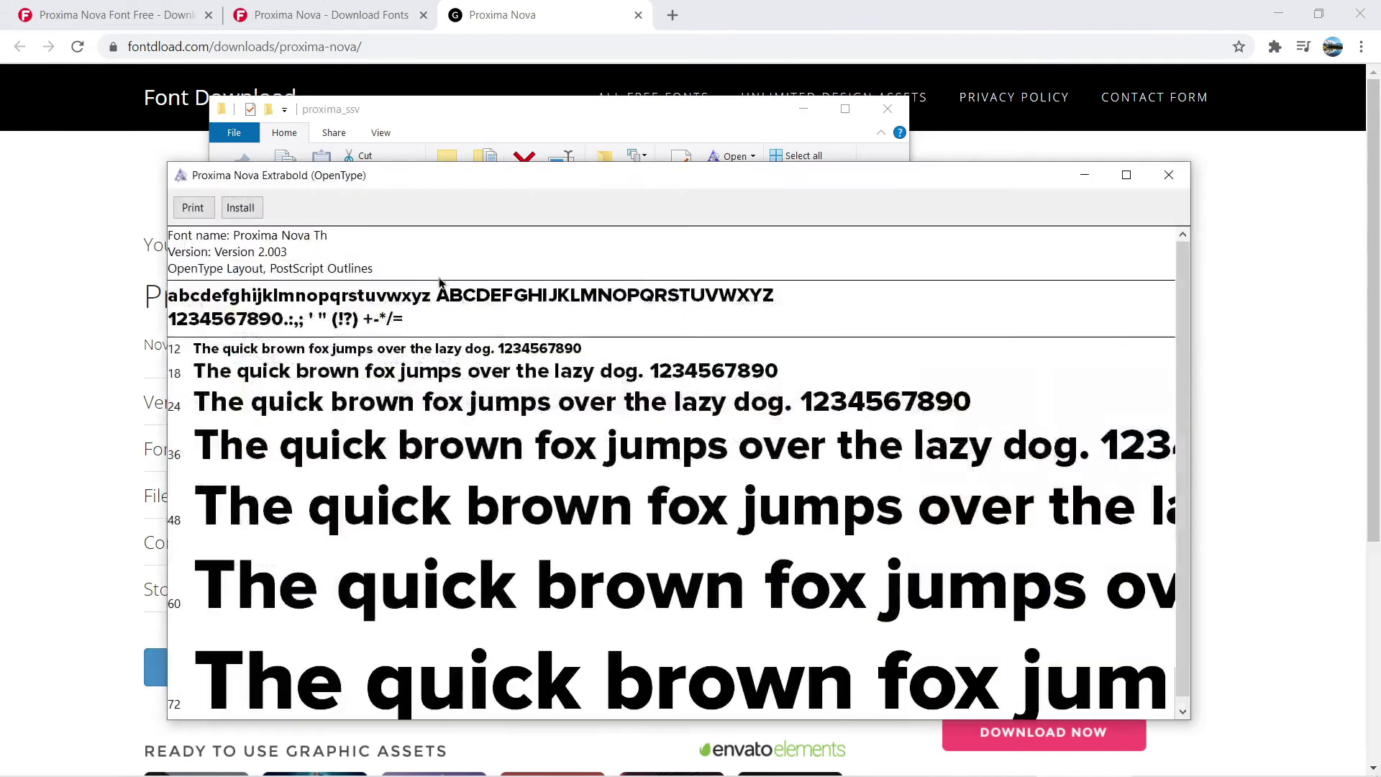
pyautogui.click(240, 207)
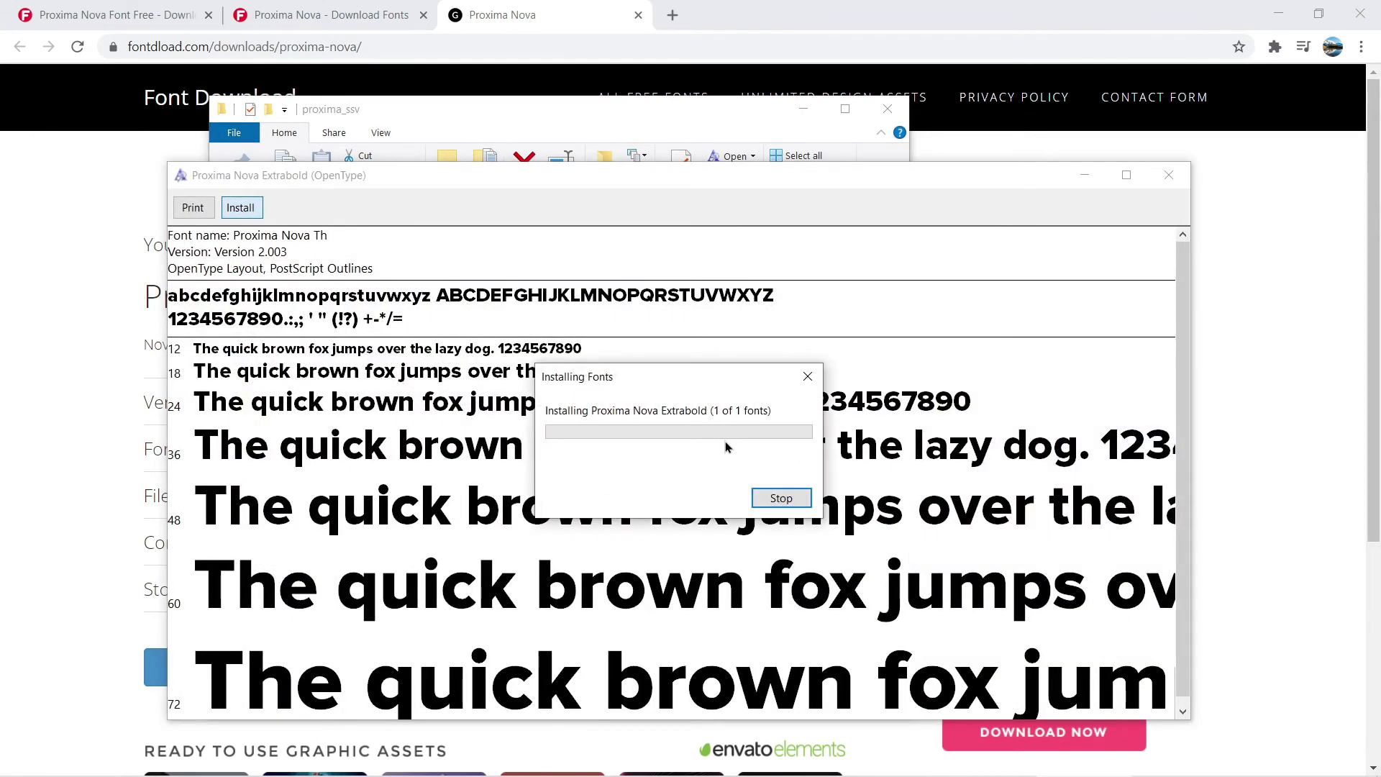
pyautogui.click(1168, 175)
pyautogui.click(887, 113)
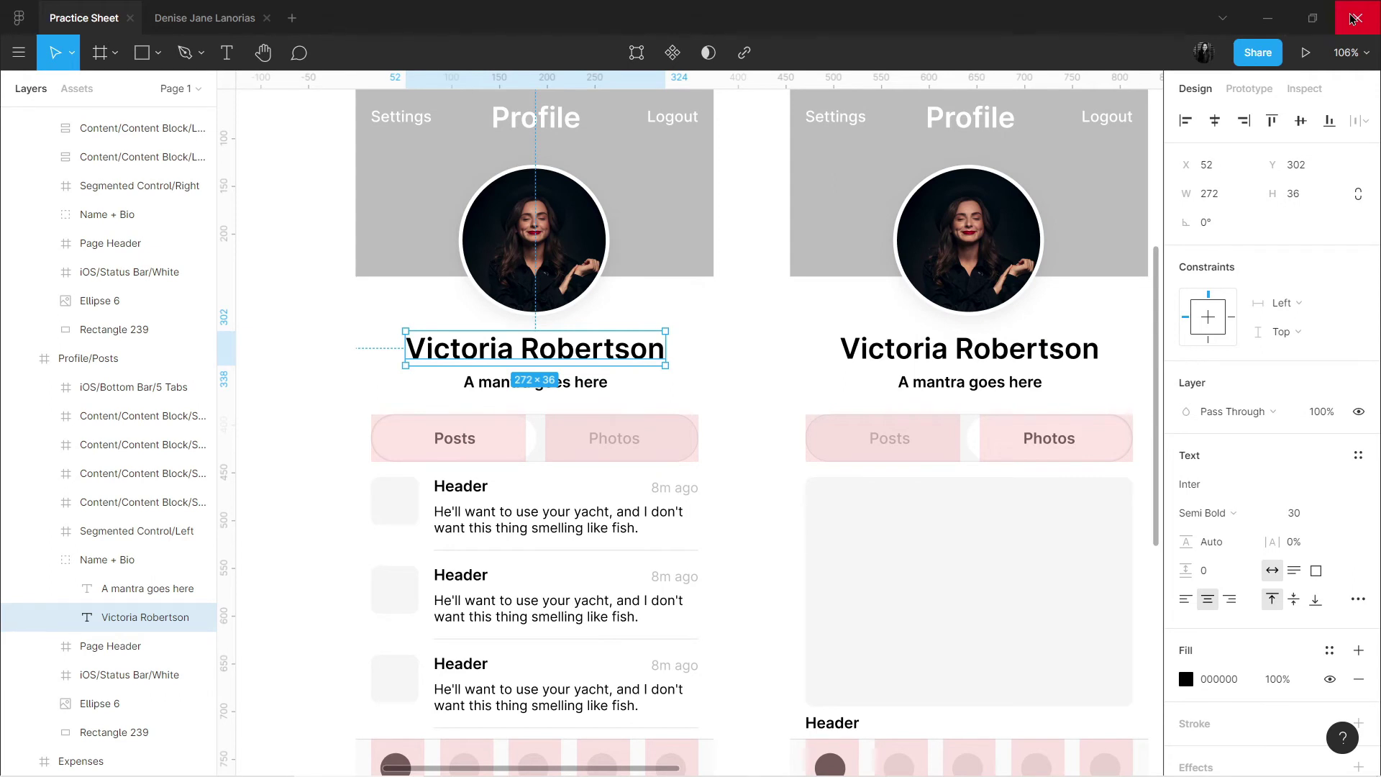
# Close Figma so it can reload with the newly installed Proxima Nova fonts
pyautogui.click(1354, 19)
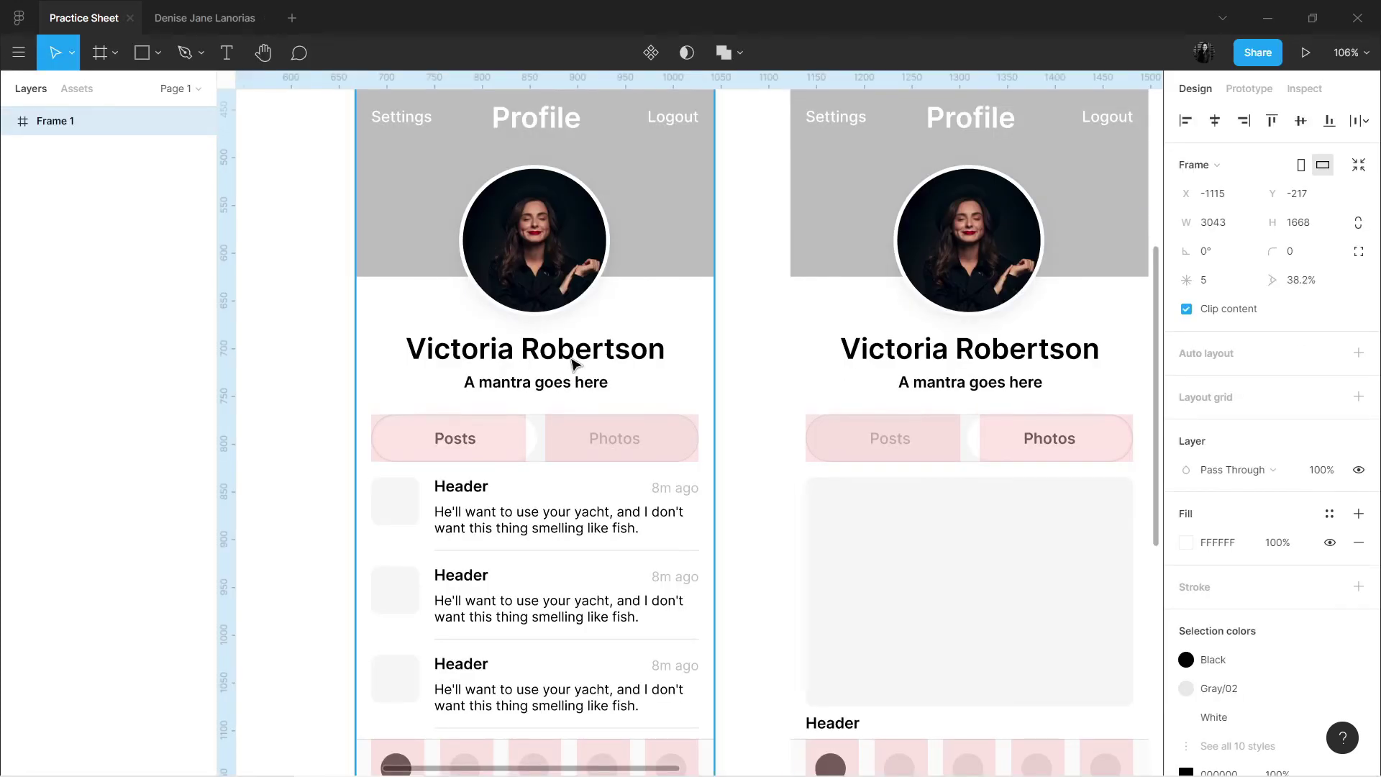
pyautogui.click(573, 360)
pyautogui.doubleClick(574, 360)
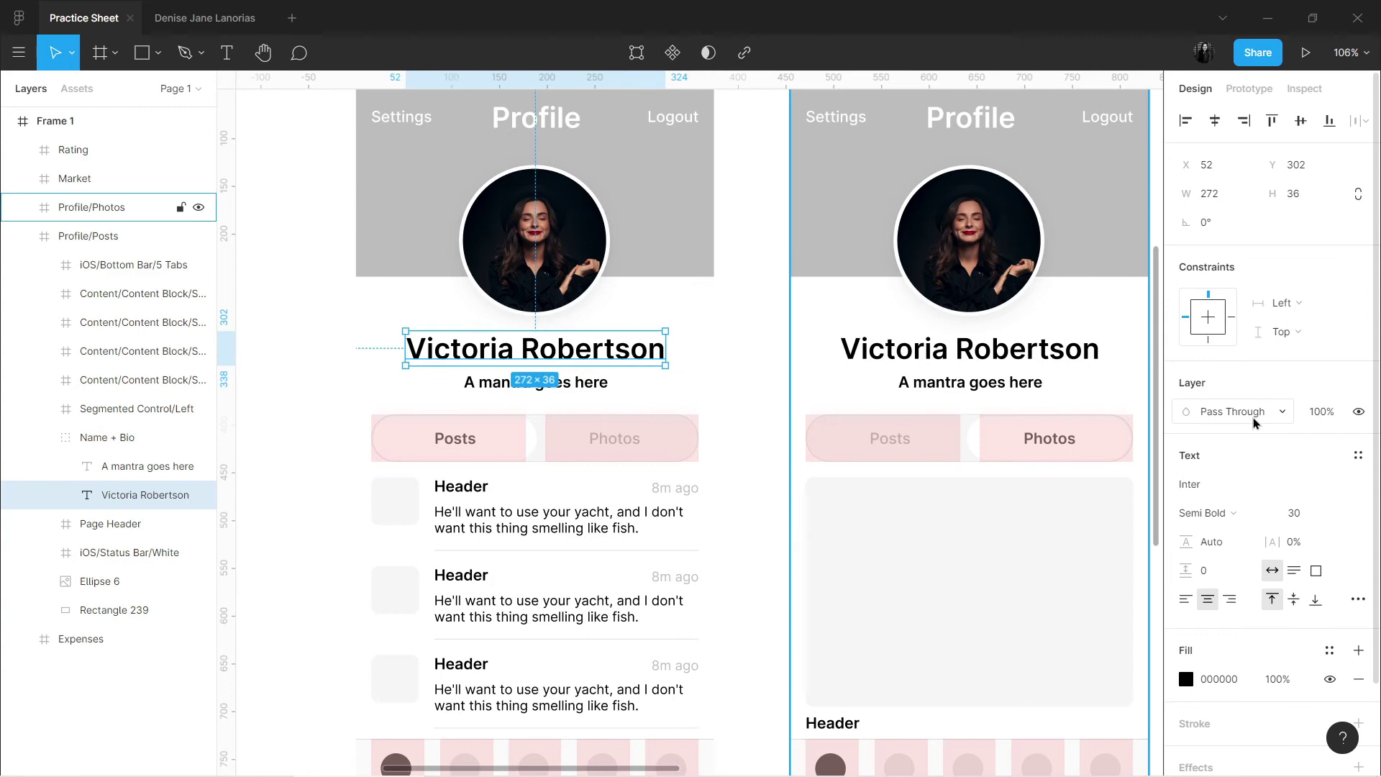
pyautogui.click(1237, 489)
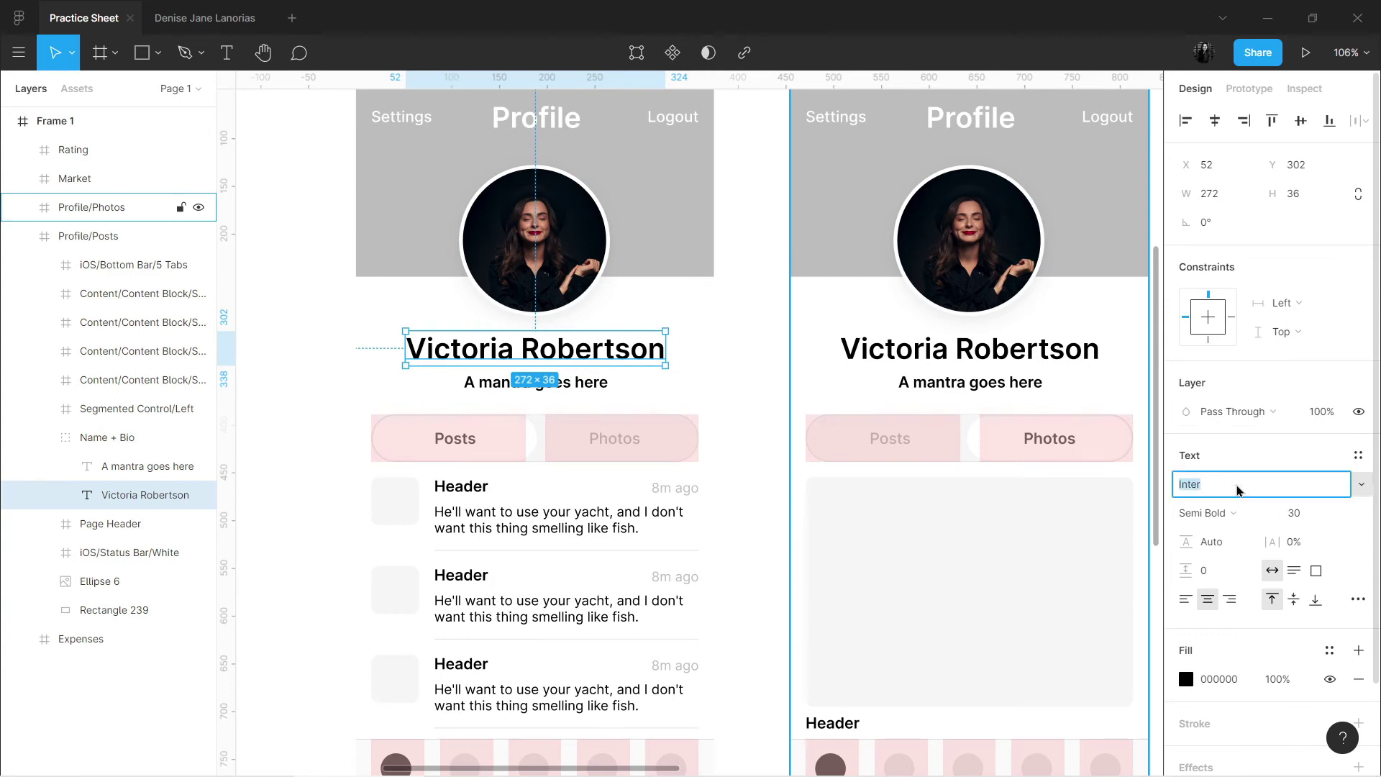
pyautogui.write('Pro')
pyautogui.write('xima Nova')
pyautogui.press('Right')
pyautogui.press('Return')
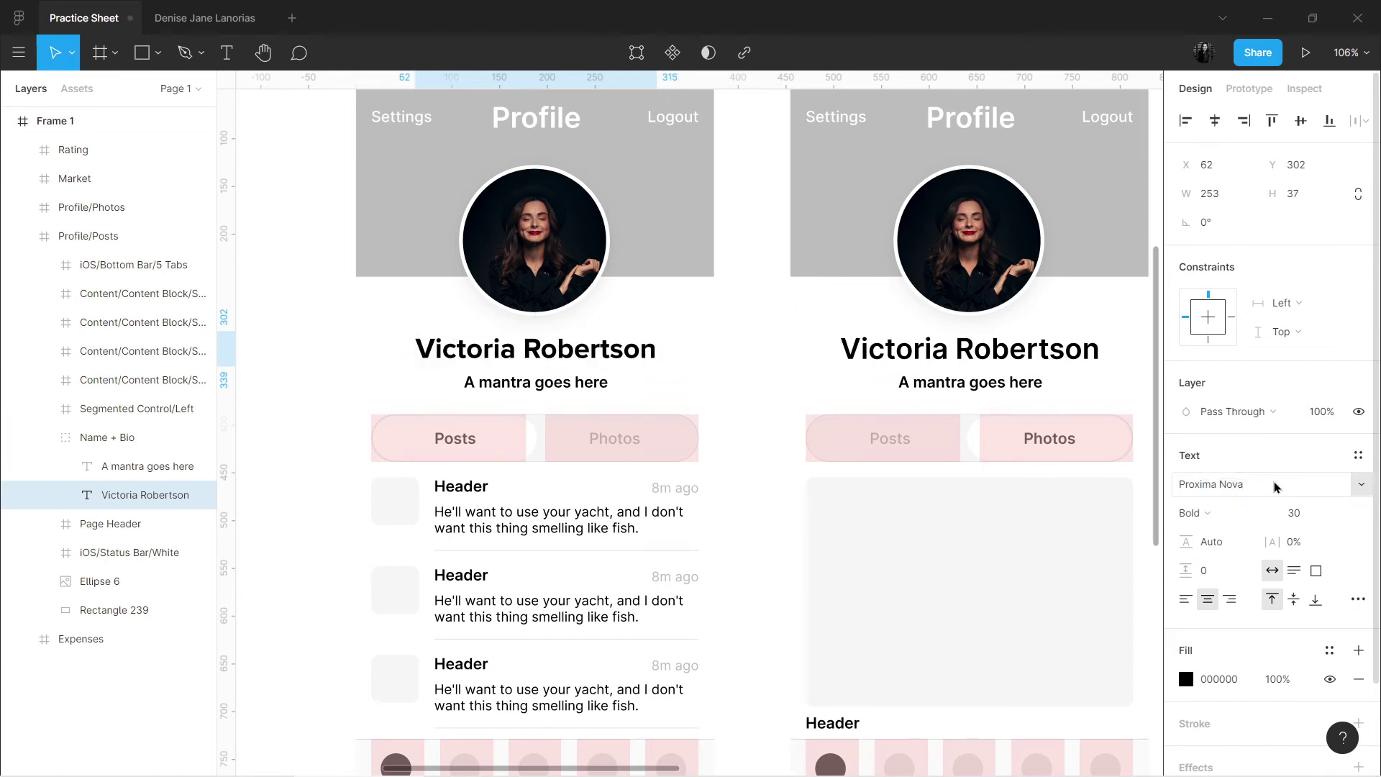
# Set the 'A mantra goes here' text's font to Proxima Nova
pyautogui.click(607, 387)
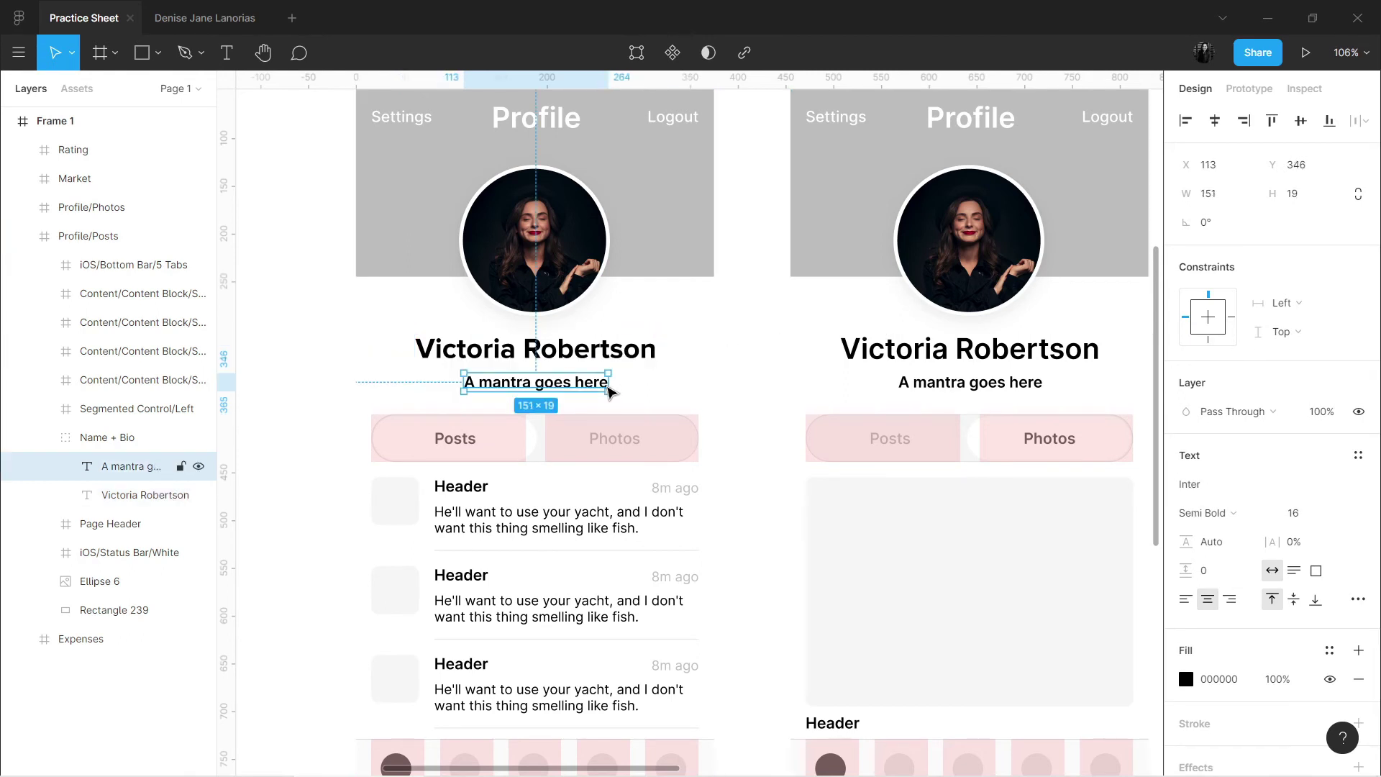
pyautogui.click(1253, 490)
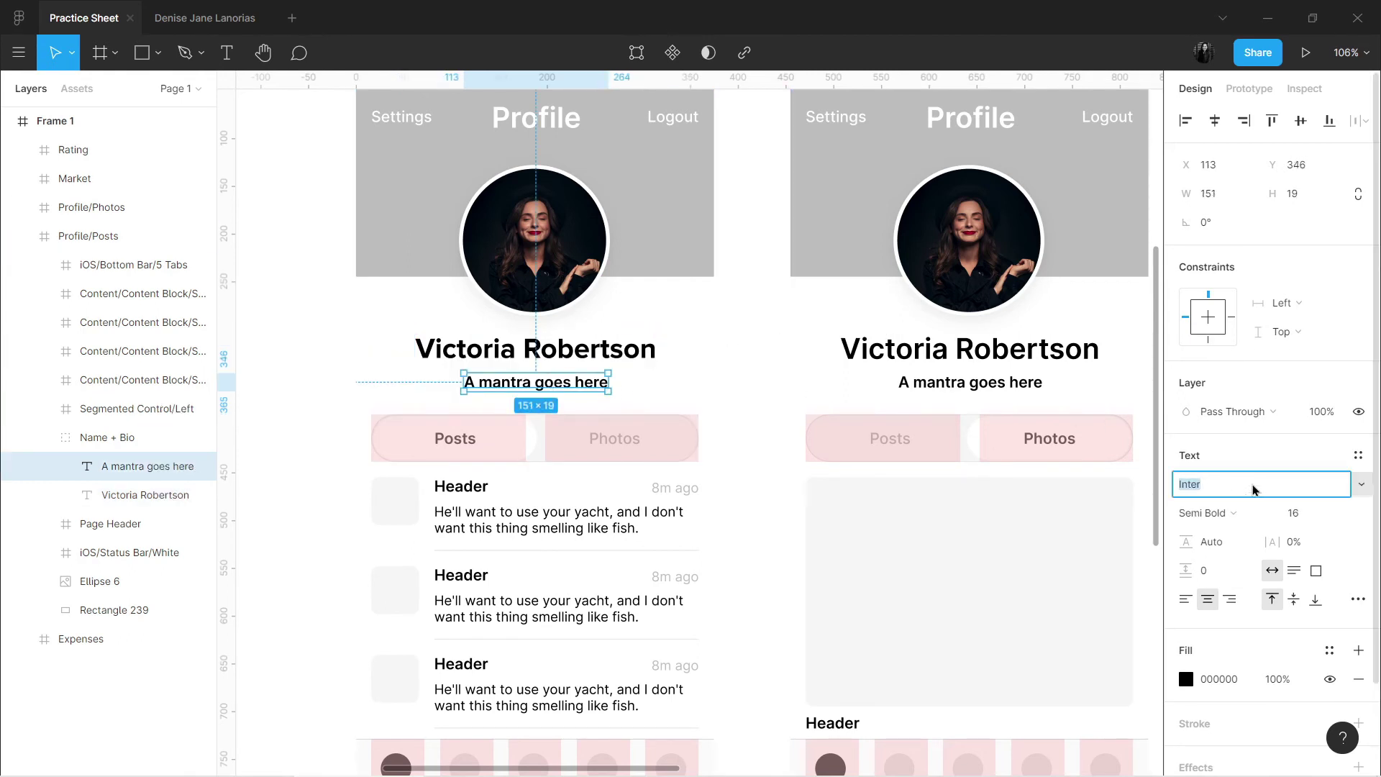
pyautogui.write('Proxima Nova')
pyautogui.press('Return')
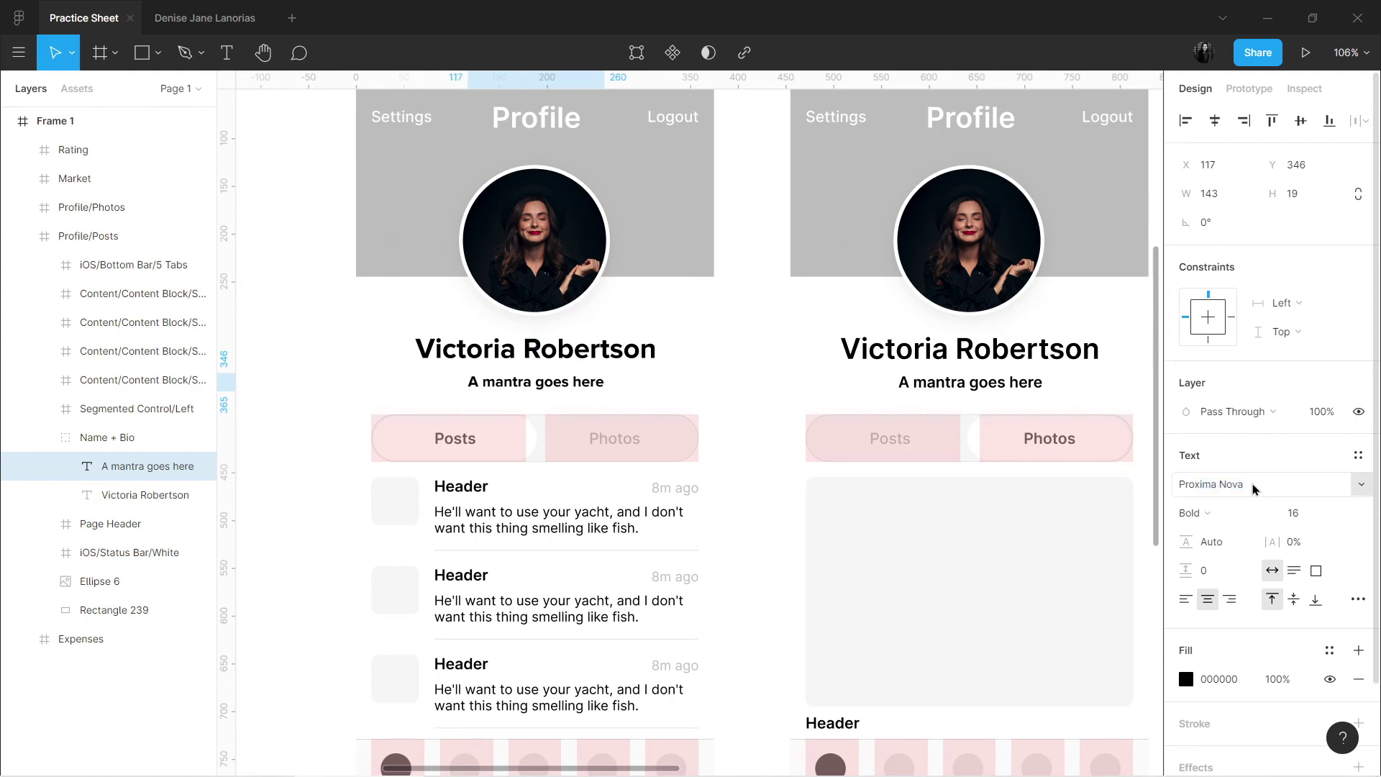
# Set the name to Proxima Nova Extrabold; try Extrabold and Regular on the mantra, then choose Bold
pyautogui.click(584, 345)
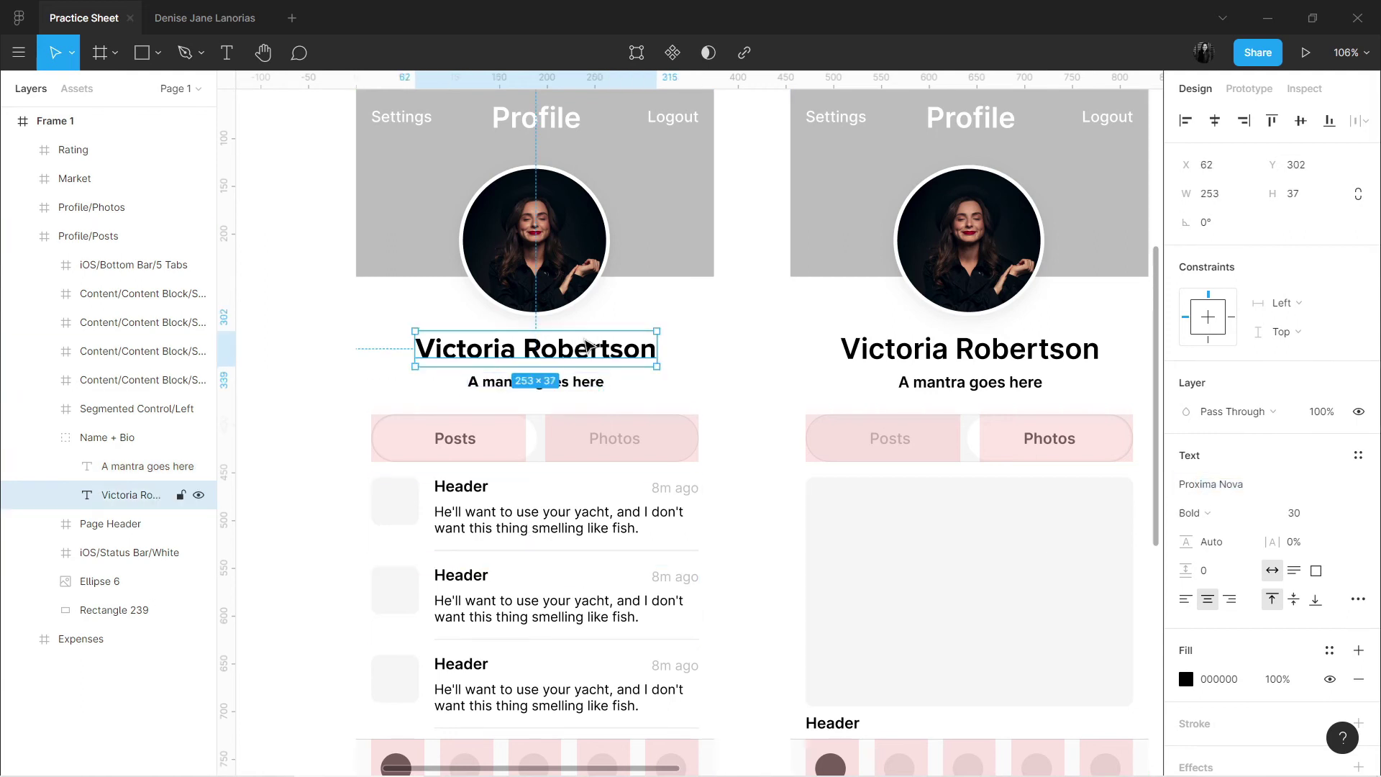
pyautogui.click(1249, 522)
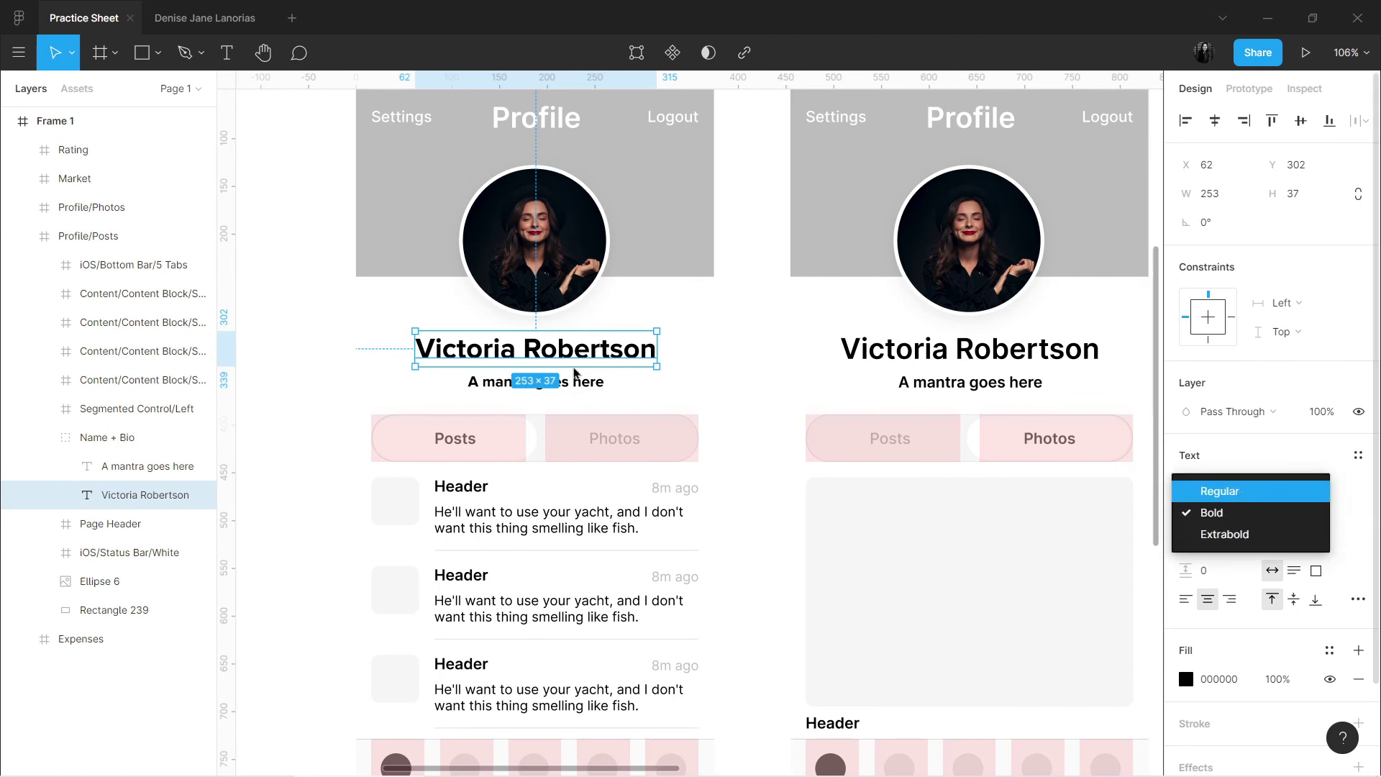
pyautogui.click(608, 382)
pyautogui.click(1230, 514)
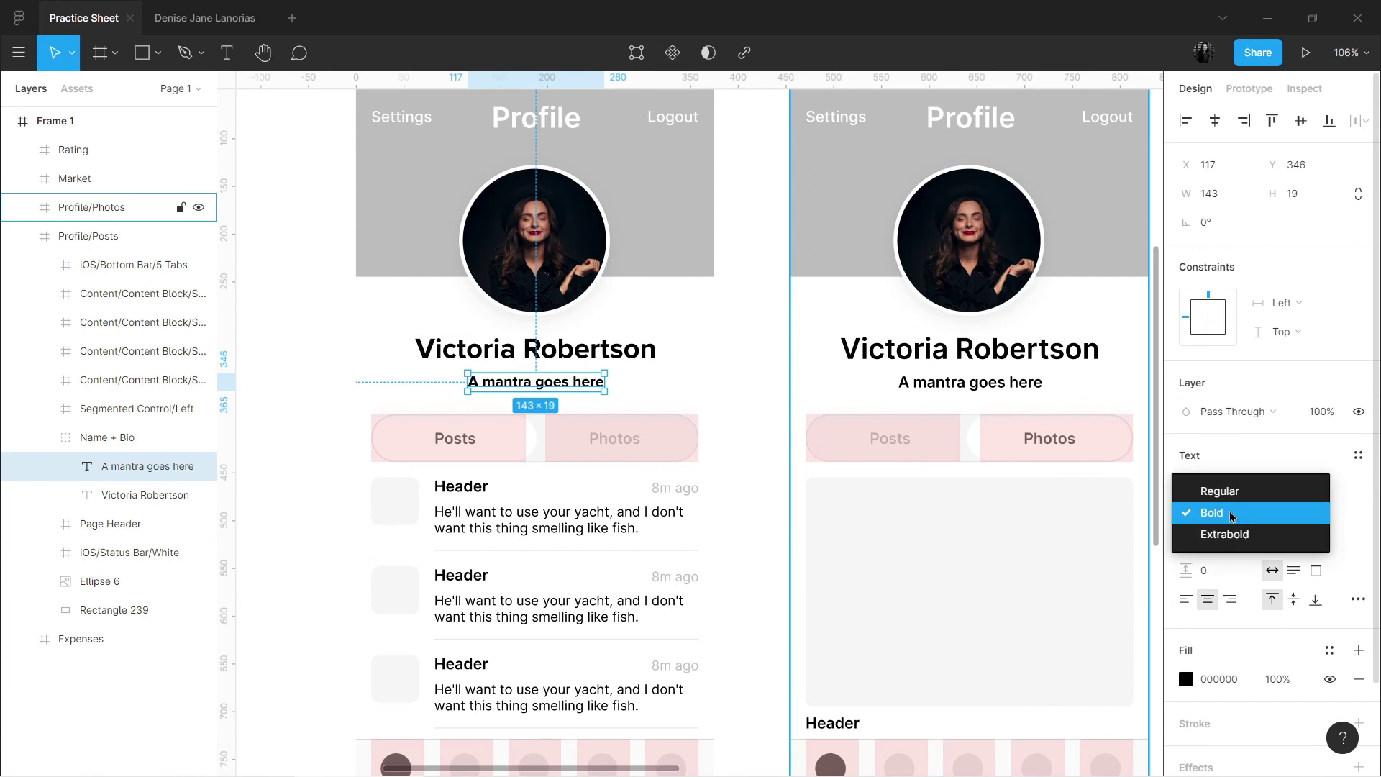
pyautogui.click(1234, 535)
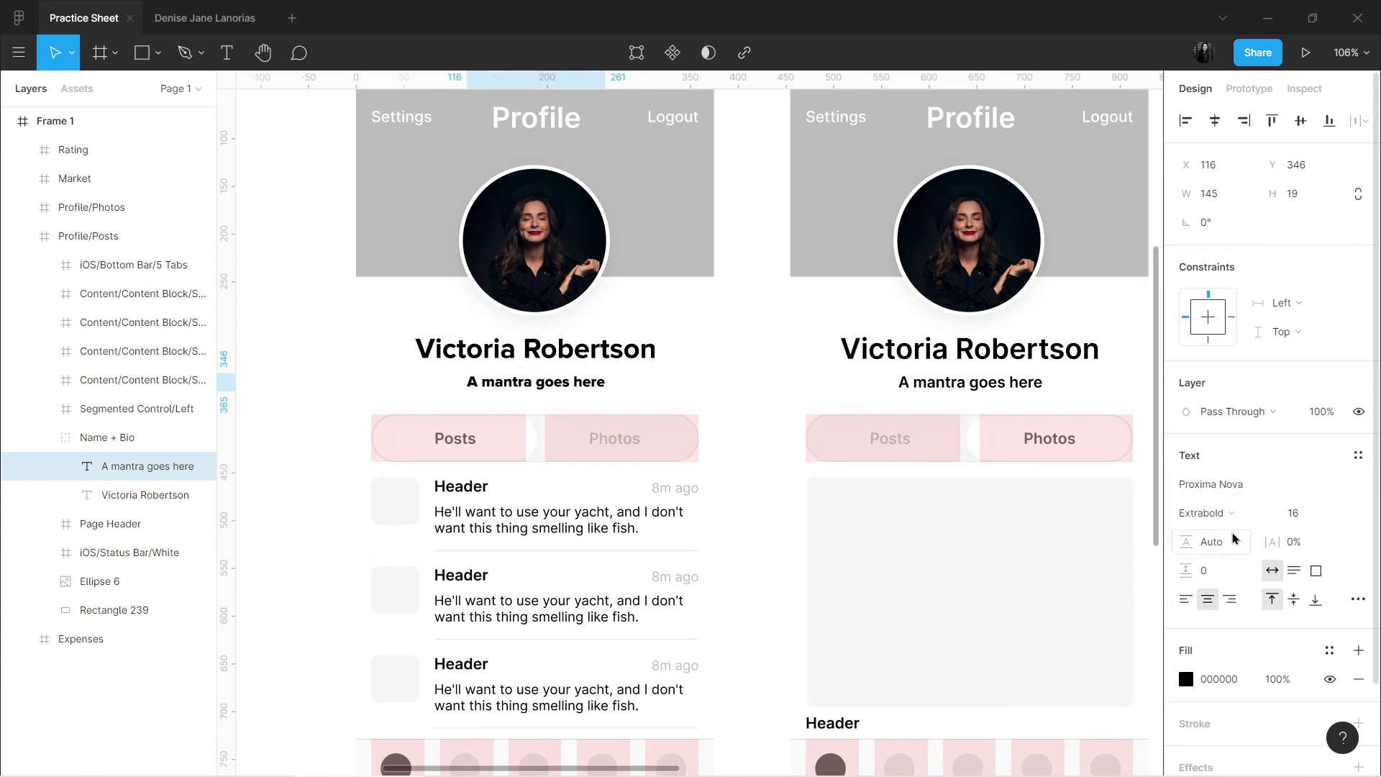
pyautogui.click(1225, 513)
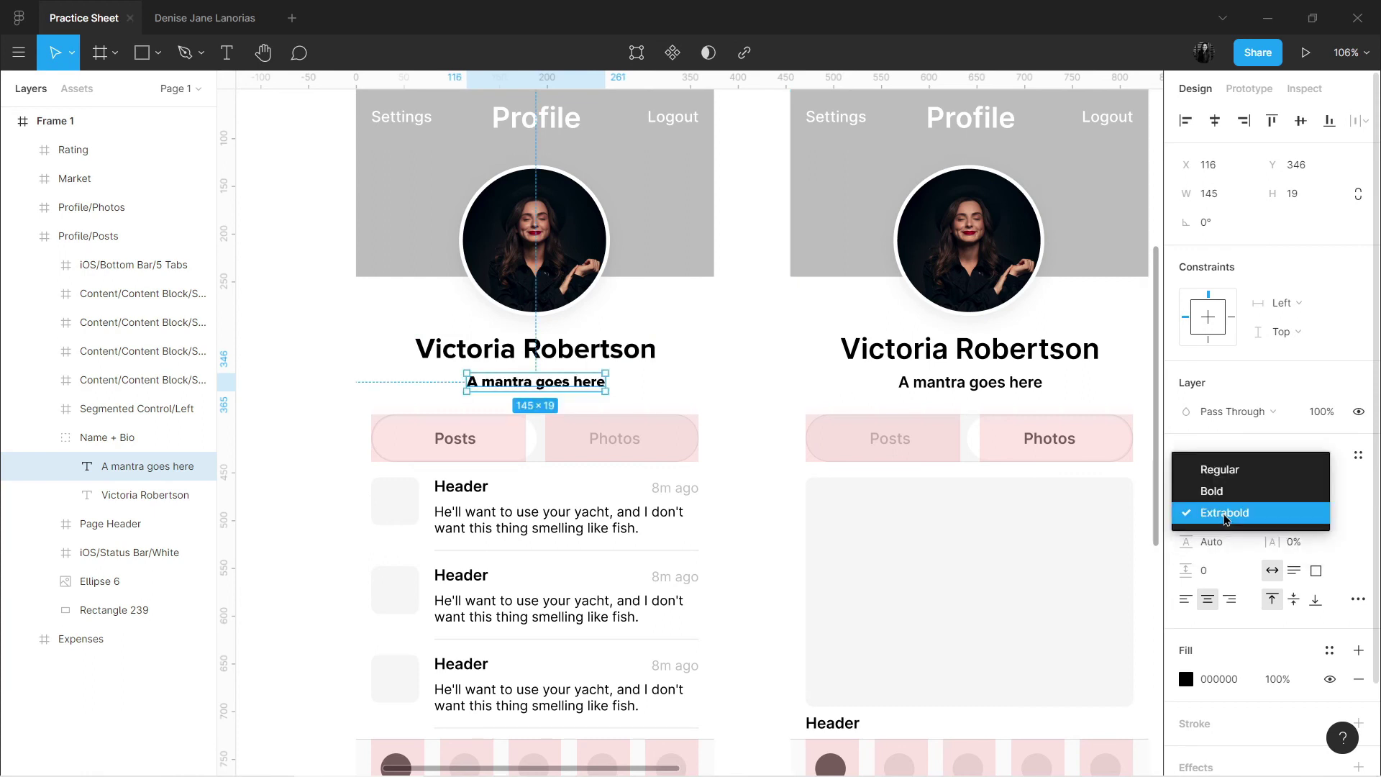
pyautogui.click(1222, 476)
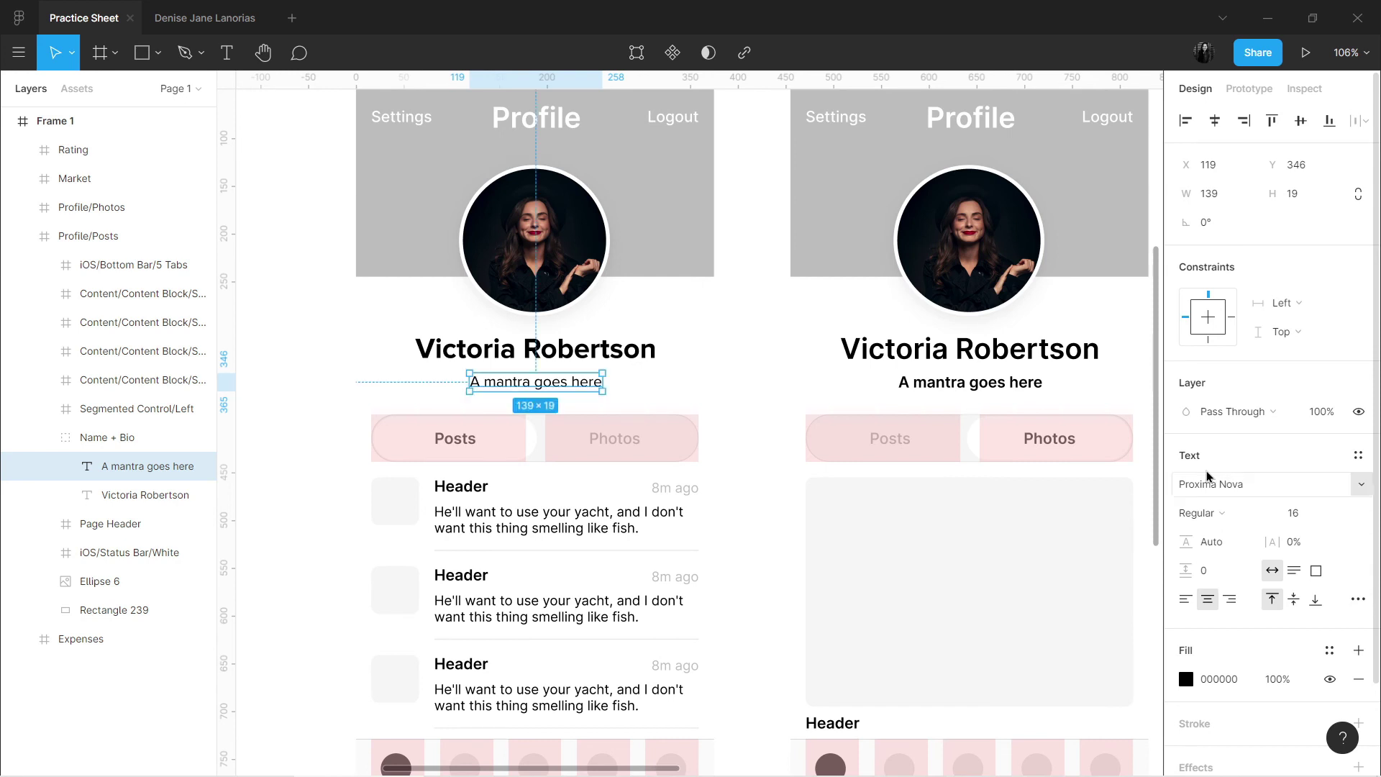
pyautogui.click(612, 361)
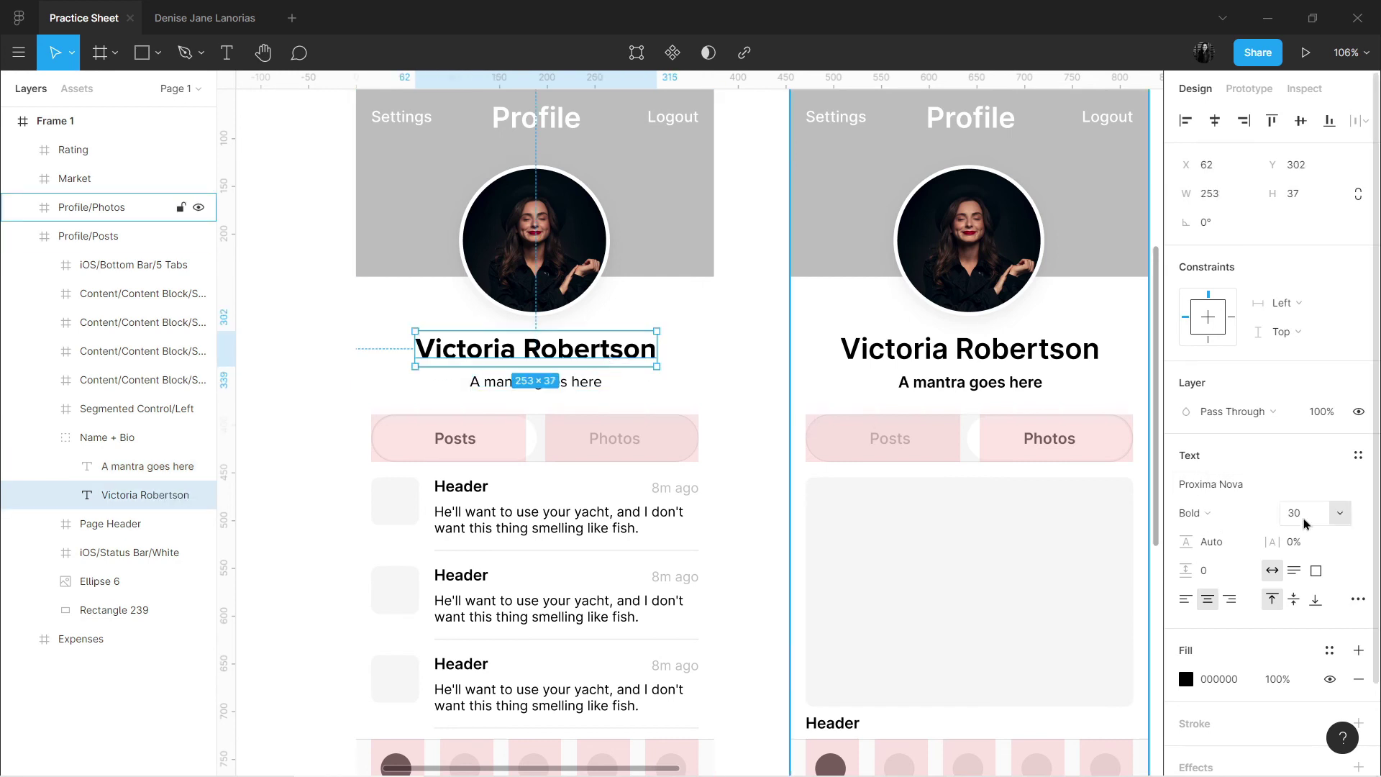
pyautogui.click(1234, 520)
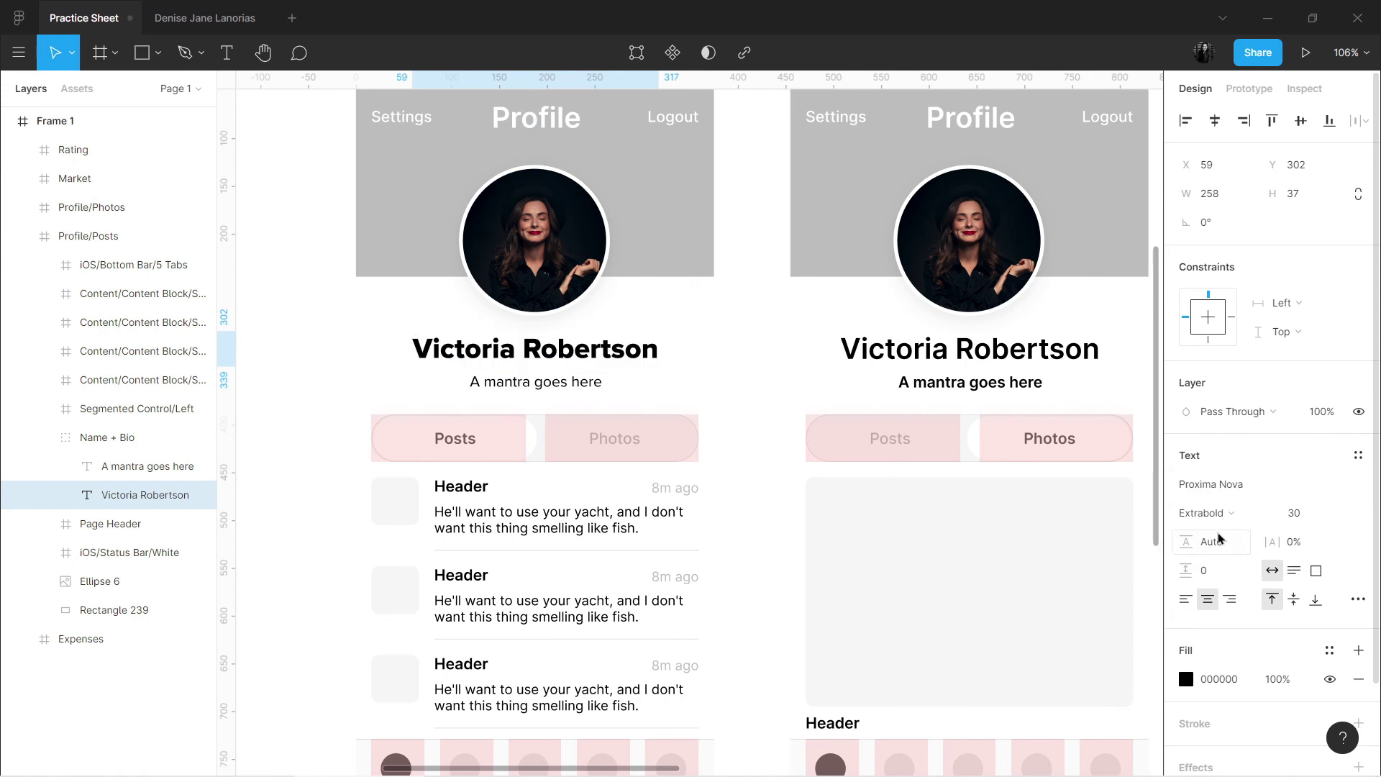
pyautogui.click(614, 382)
pyautogui.click(1214, 514)
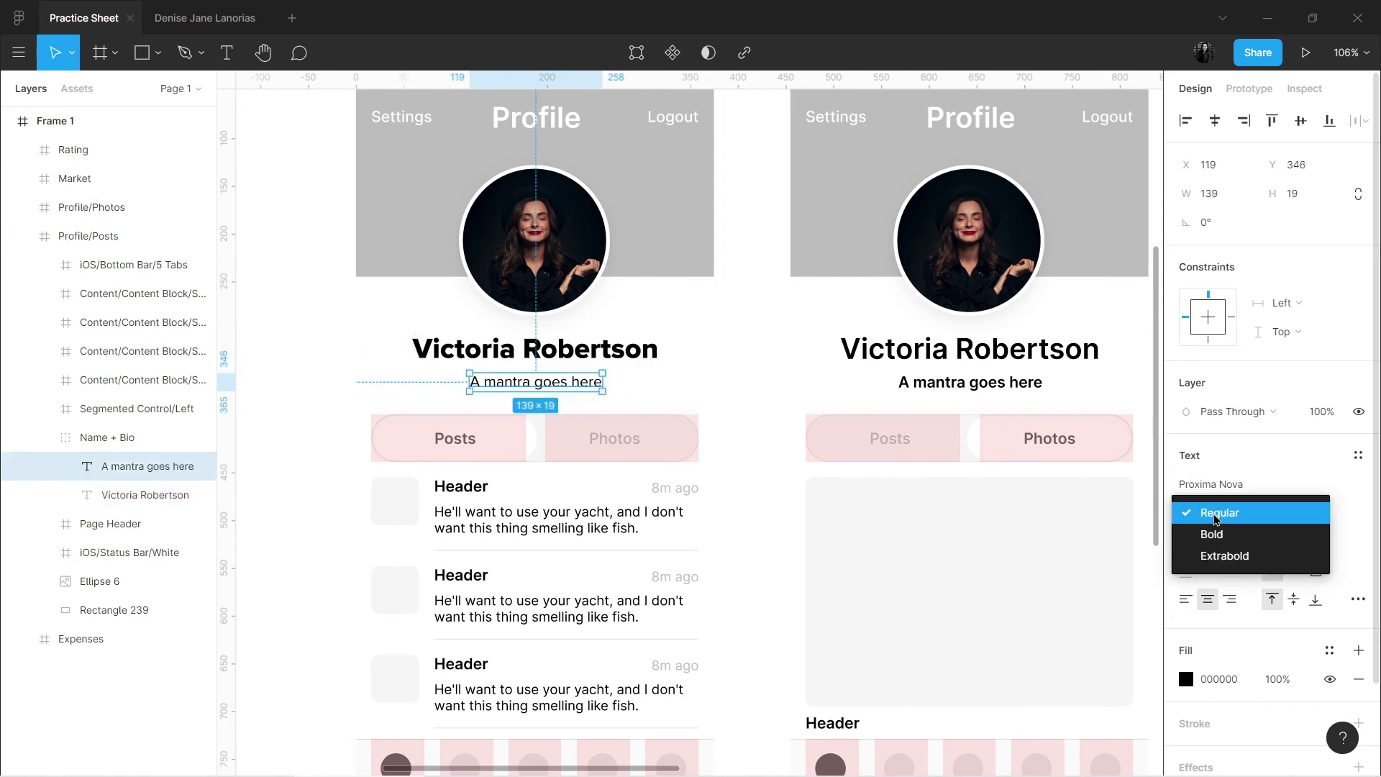
pyautogui.click(1222, 530)
pyautogui.press('Escape')
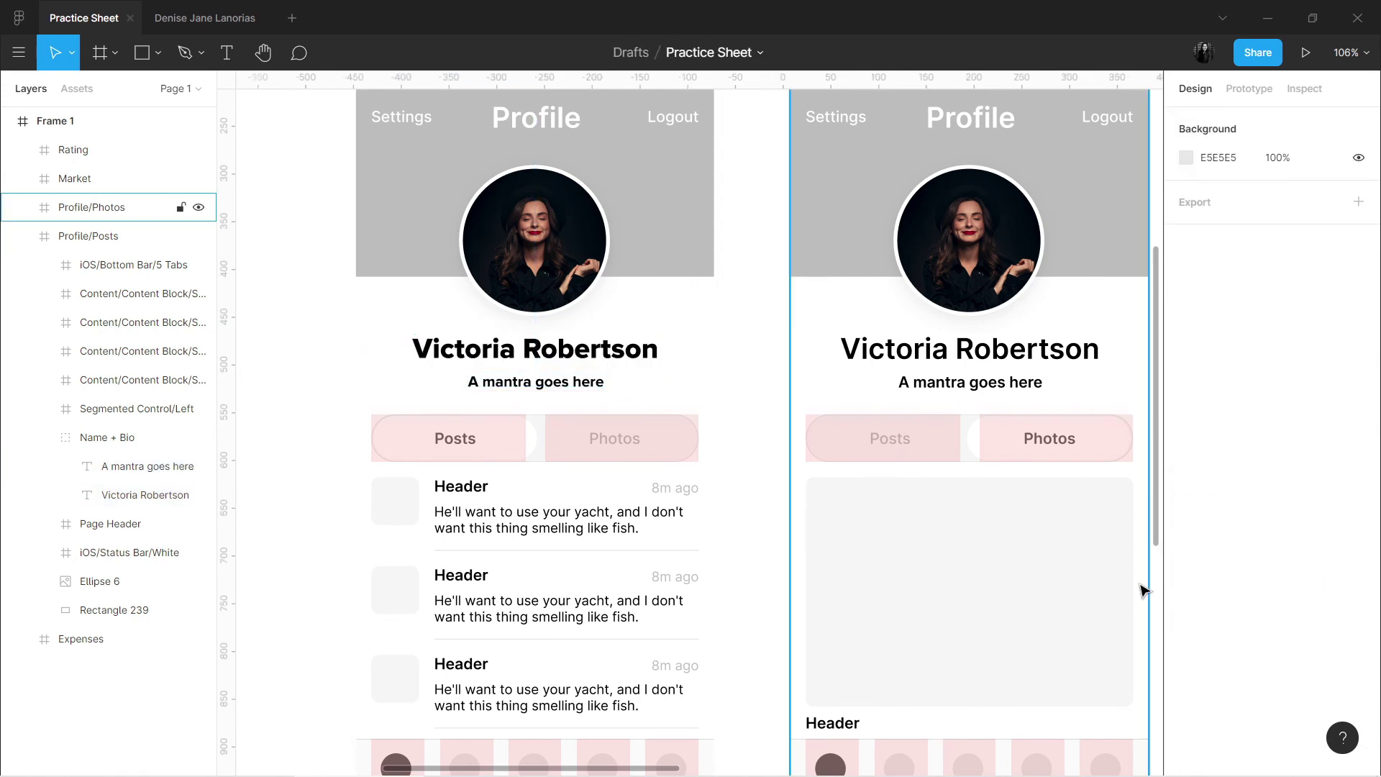